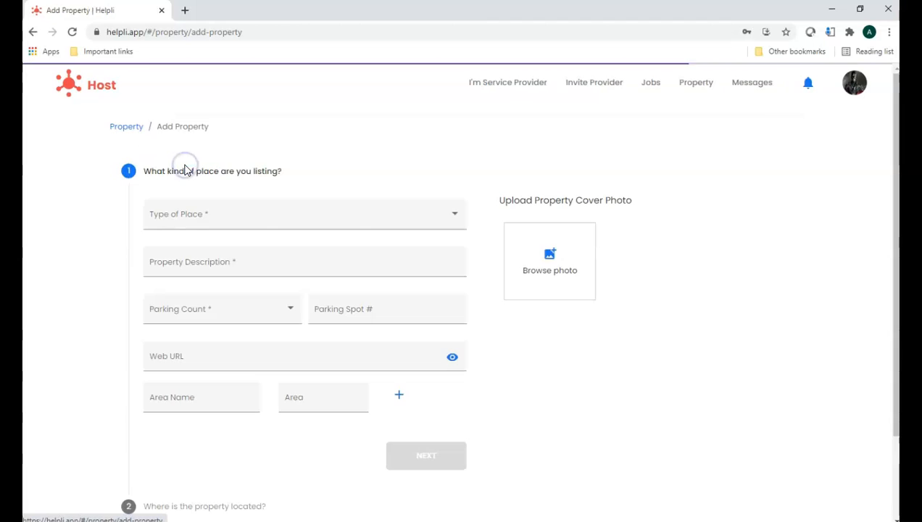
Step: Set the type of place to Condo and enter "My First Place" as the property description
{"action": "left_click", "coordinate": [234, 217]}
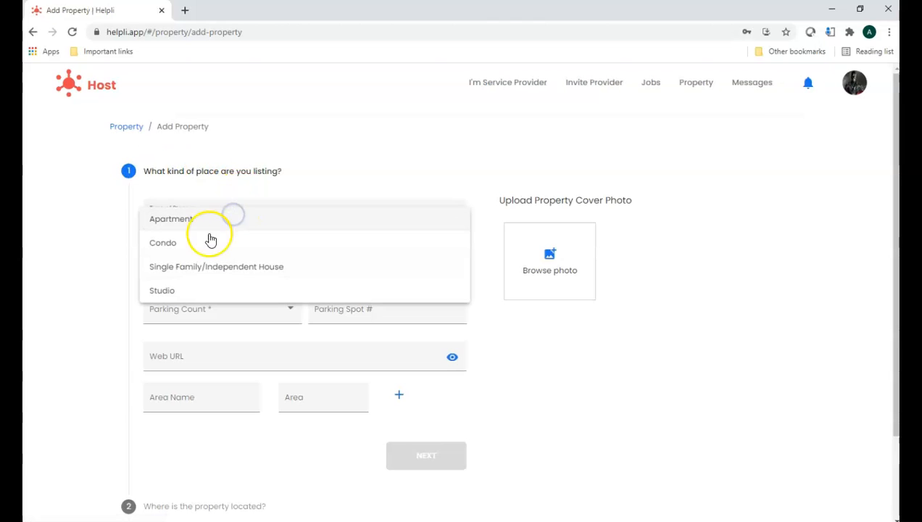
{"action": "left_click", "coordinate": [203, 241]}
{"action": "left_click", "coordinate": [195, 262]}
{"action": "type", "text": "My First Place"}
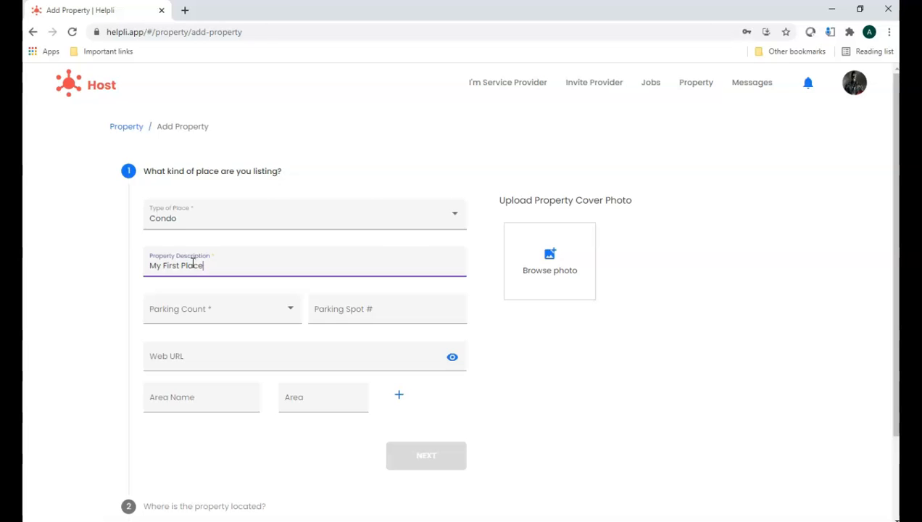
{"action": "left_click", "coordinate": [201, 264]}
Step: Set the parking count to 1 and the parking spot number to 25
{"action": "left_click", "coordinate": [218, 314]}
{"action": "left_click", "coordinate": [164, 339]}
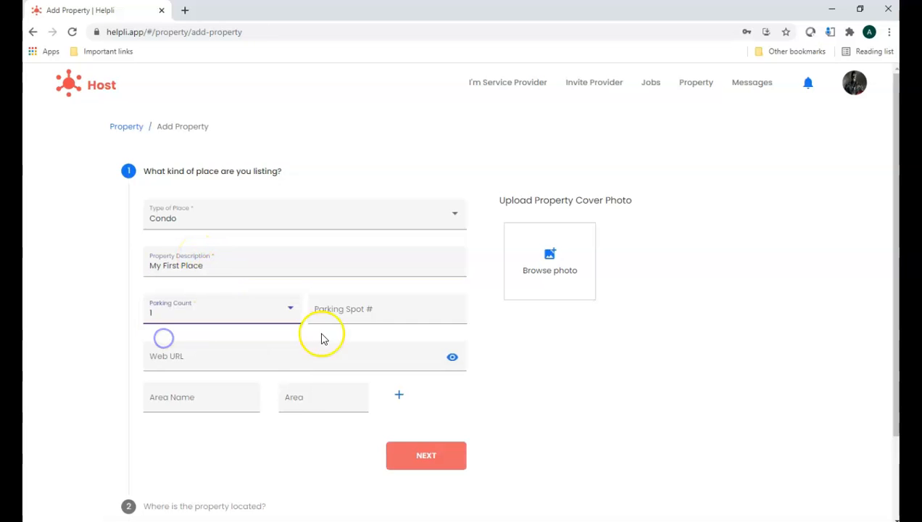
{"action": "left_click", "coordinate": [364, 312]}
{"action": "type", "text": "25"}
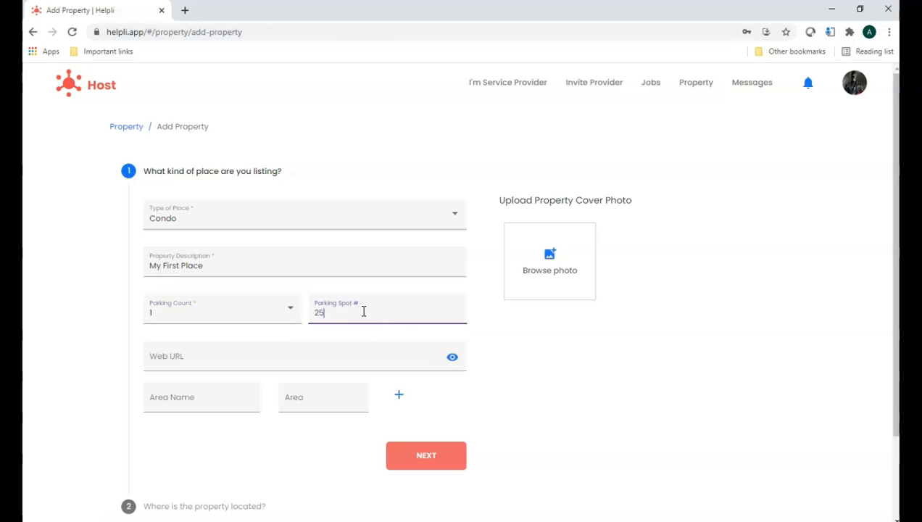
{"action": "key", "text": "Tab"}
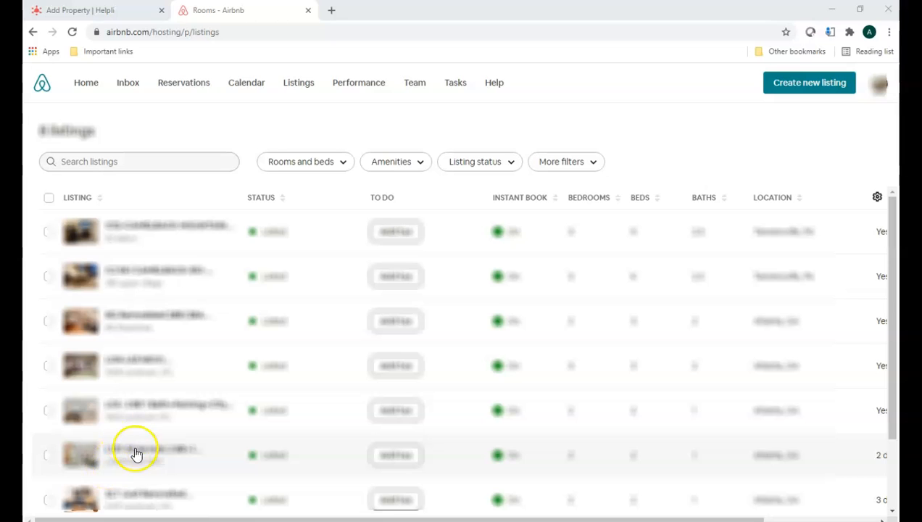
Step: Switch to Airbnb, copy the preview link of the "L157-Style look" listing, and paste it as the web URL in Helpli
{"action": "left_click", "coordinate": [135, 454]}
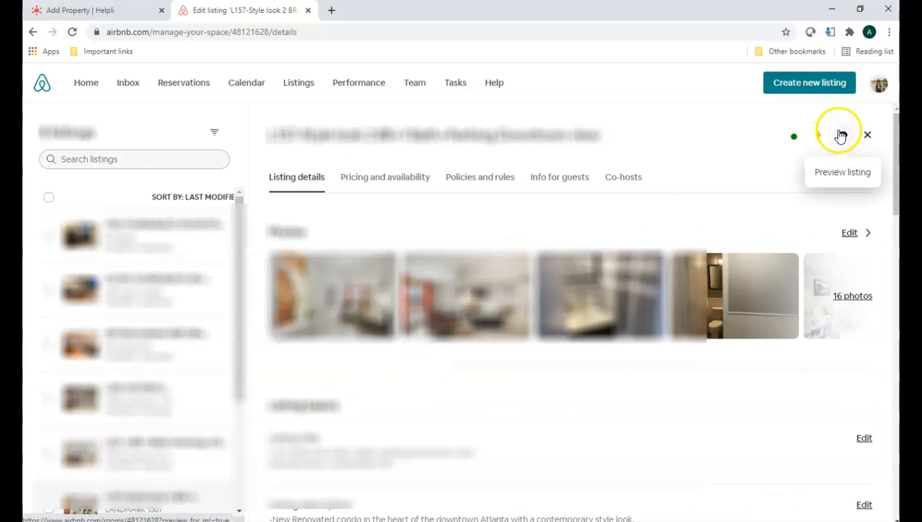
{"action": "right_click", "coordinate": [841, 136]}
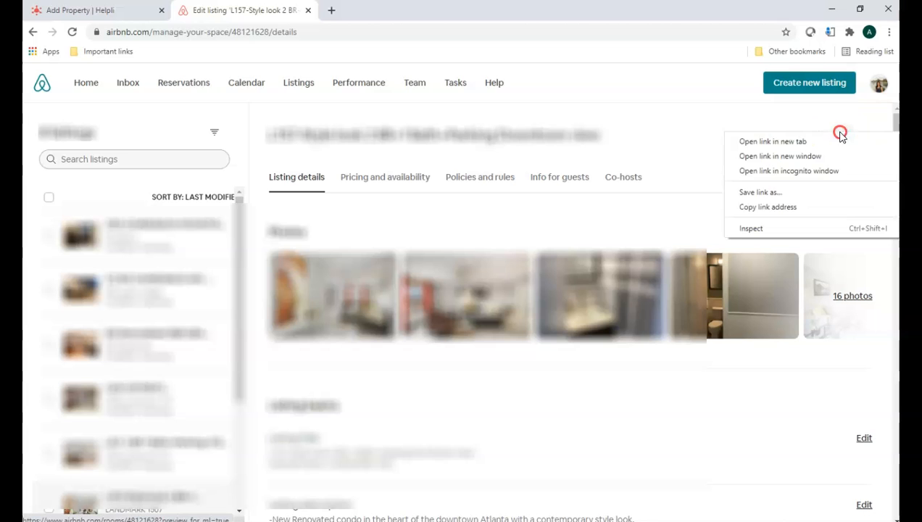
{"action": "left_click", "coordinate": [822, 206]}
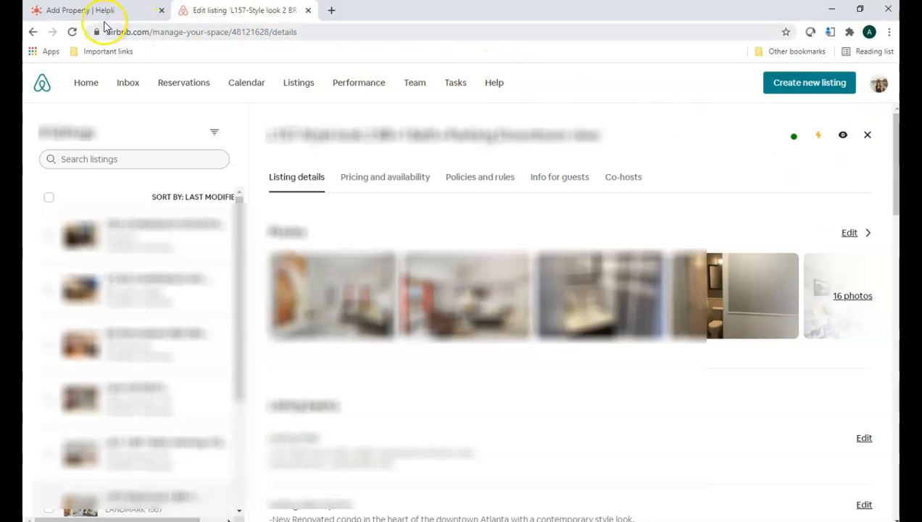
{"action": "left_click", "coordinate": [79, 11]}
{"action": "left_click", "coordinate": [161, 370]}
{"action": "type", "text": "https://www.airbnb.com/rooms/48121628?preview_for_ml=true"}
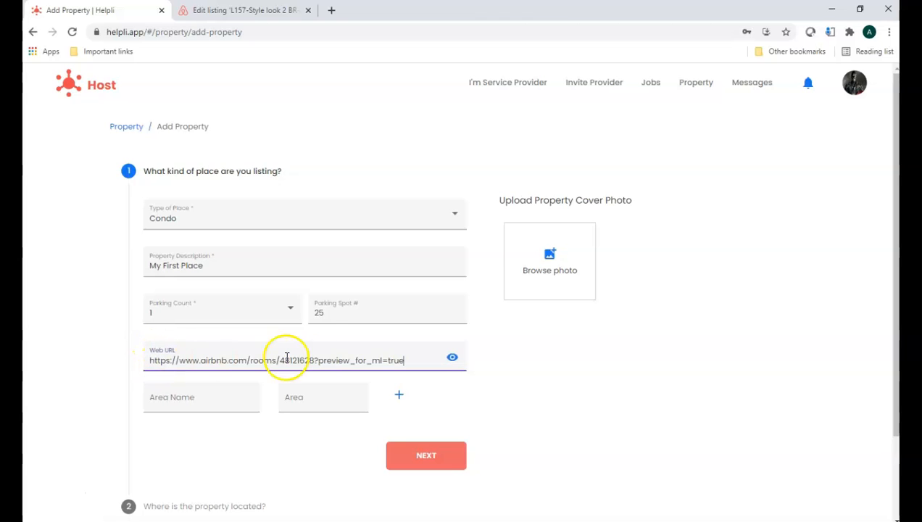
Step: Preview the web URL to check the linked Airbnb listing, and return to the property form
{"action": "left_click", "coordinate": [453, 361]}
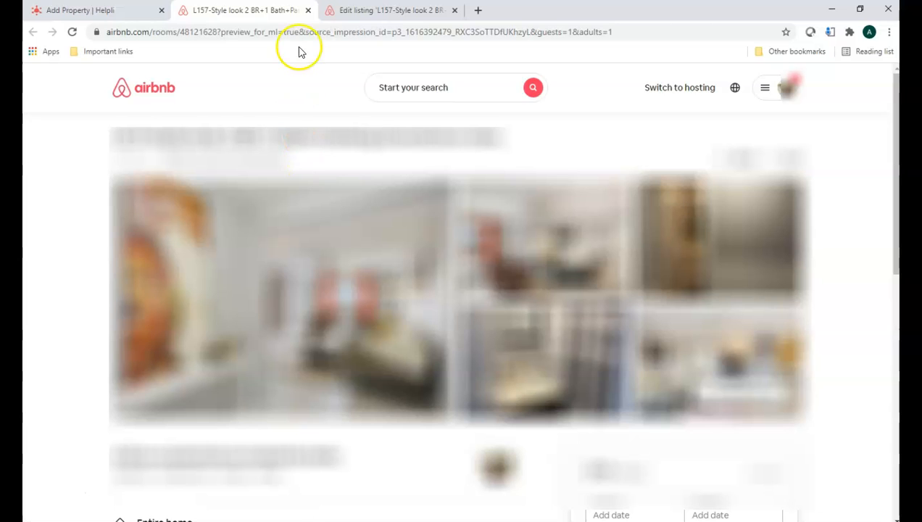
{"action": "left_click", "coordinate": [309, 10]}
{"action": "left_click", "coordinate": [206, 398]}
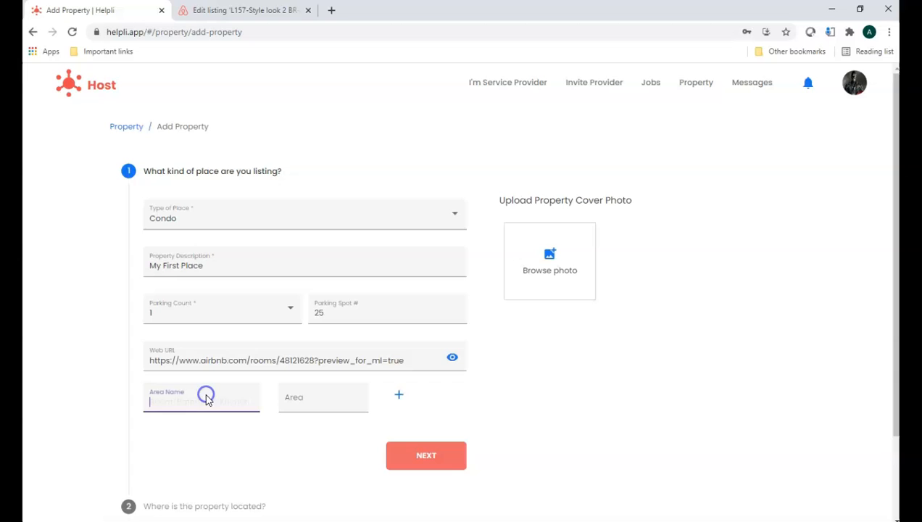
Step: Continue to the property location section and fill in the full address using the matching Northwest Atlanta address suggestion
{"action": "left_click", "coordinate": [422, 457]}
{"action": "left_click", "coordinate": [177, 264]}
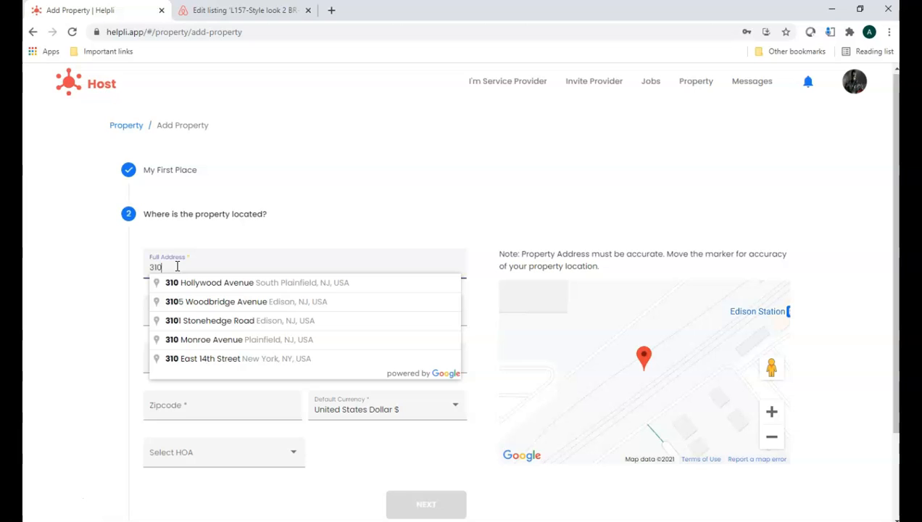
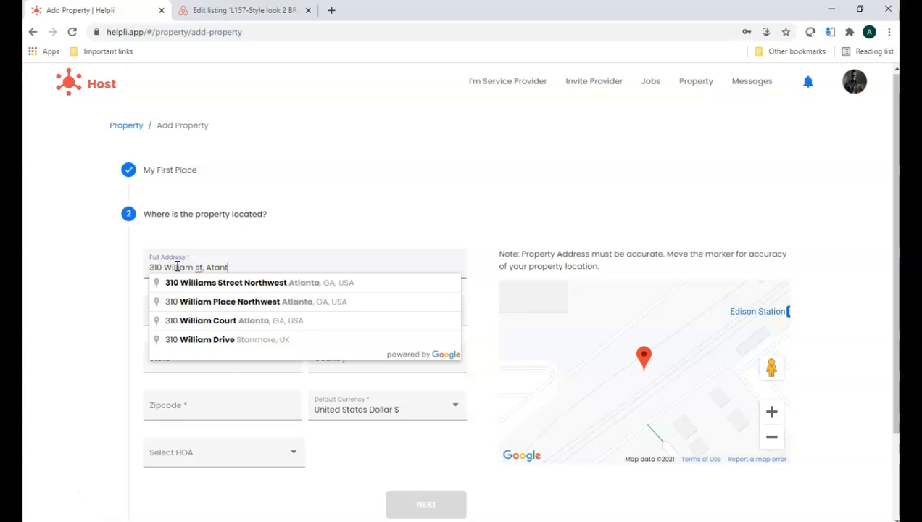
{"action": "left_click", "coordinate": [282, 282]}
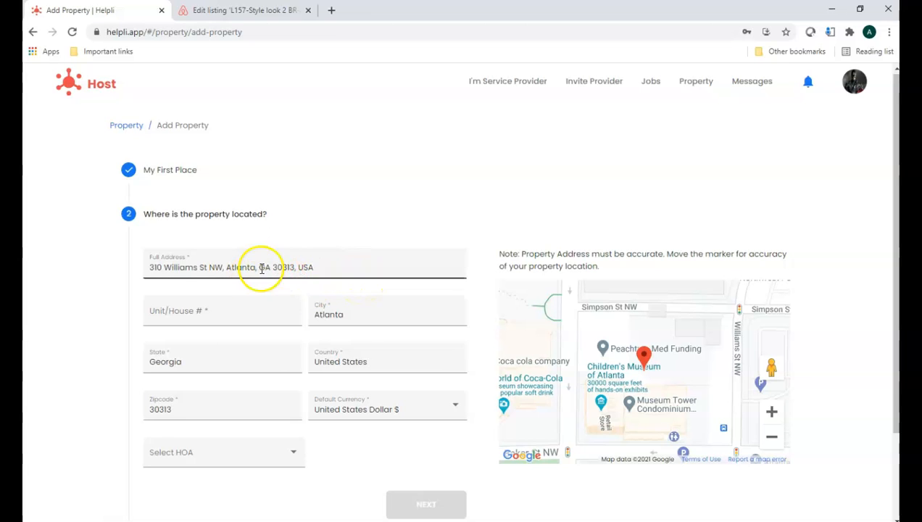
Step: Enter the unit number, choose the second HOA offered for the property, and save the address details
{"action": "left_click", "coordinate": [227, 313]}
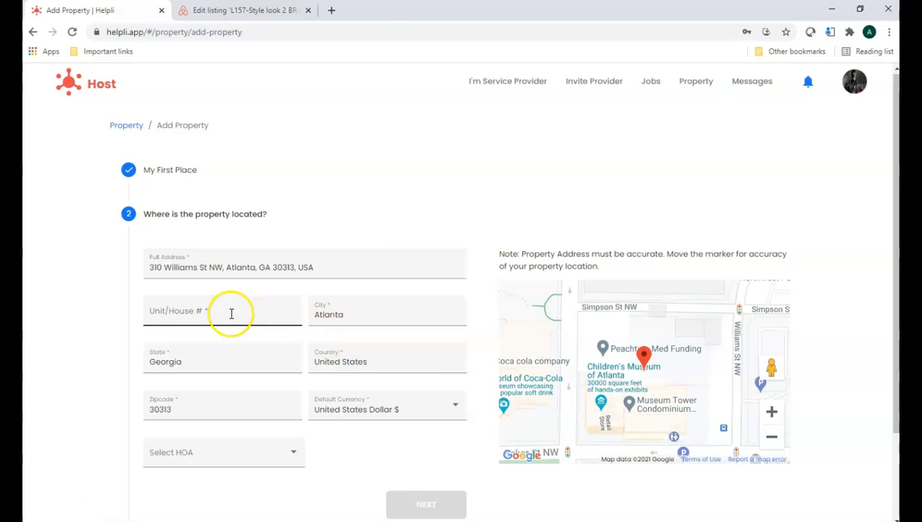
{"action": "type", "text": "Unit # 203"}
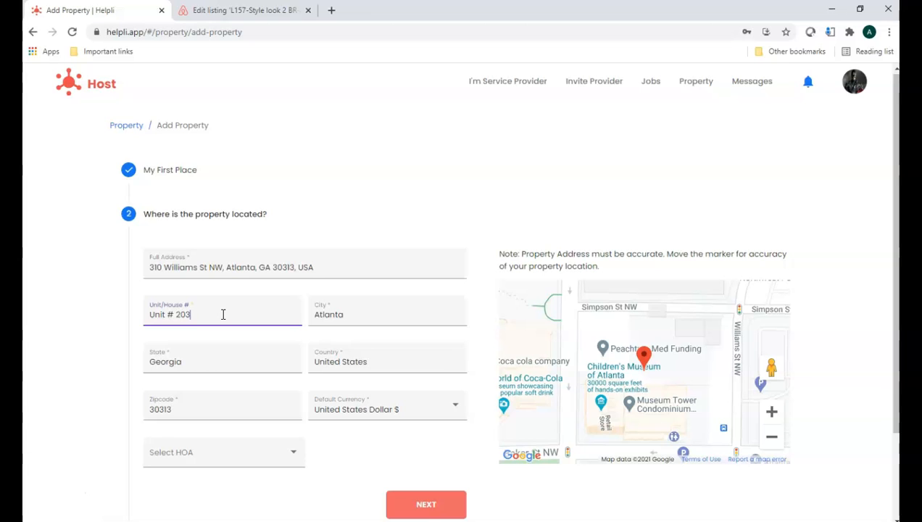
{"action": "left_click", "coordinate": [168, 464]}
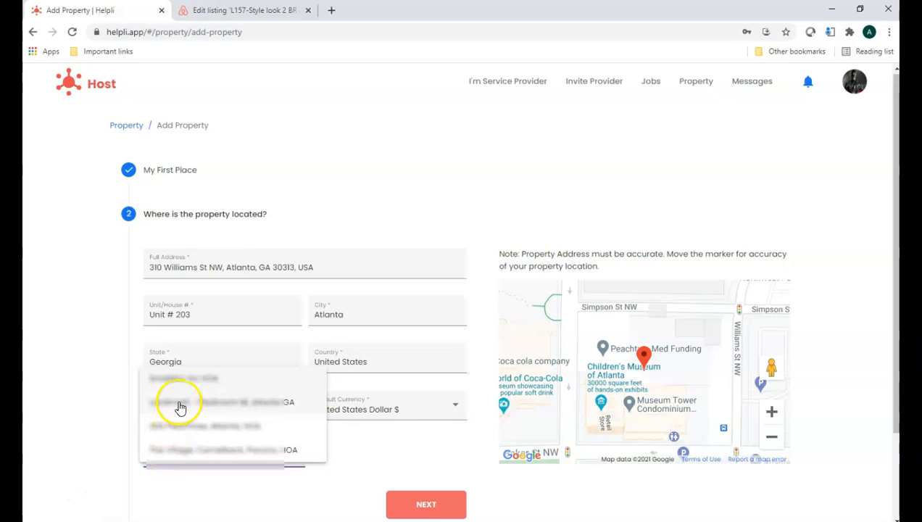
{"action": "left_click", "coordinate": [179, 404]}
{"action": "left_click", "coordinate": [181, 477]}
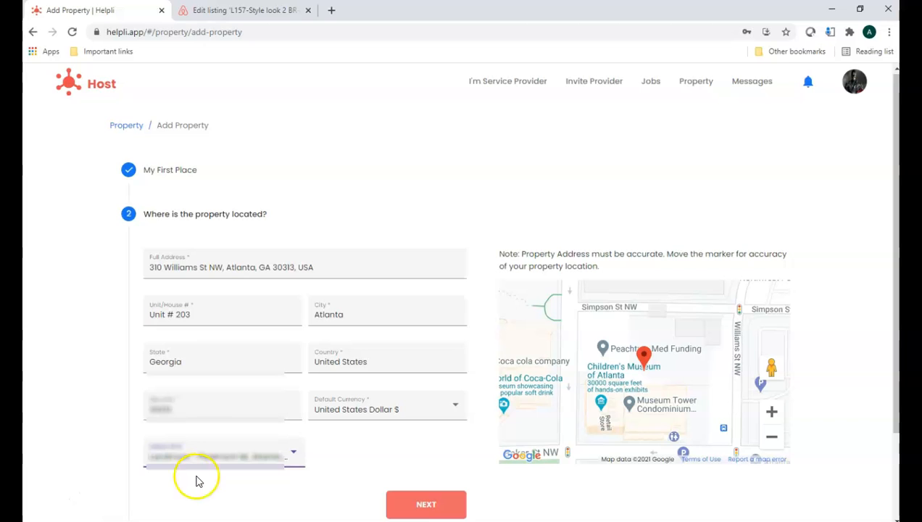
{"action": "left_click", "coordinate": [425, 504]}
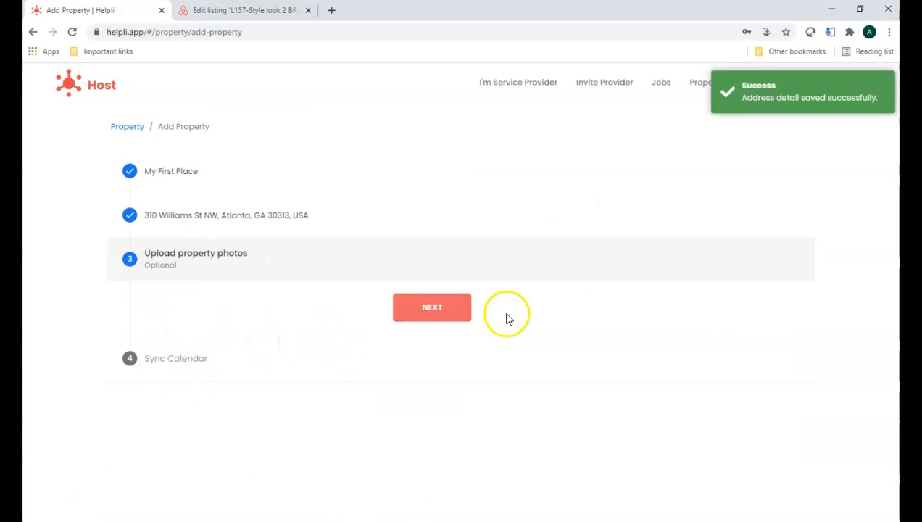
Step: Finish adding the property without uploading photos, confirming that the calendar sync is skipped
{"action": "left_click", "coordinate": [438, 310]}
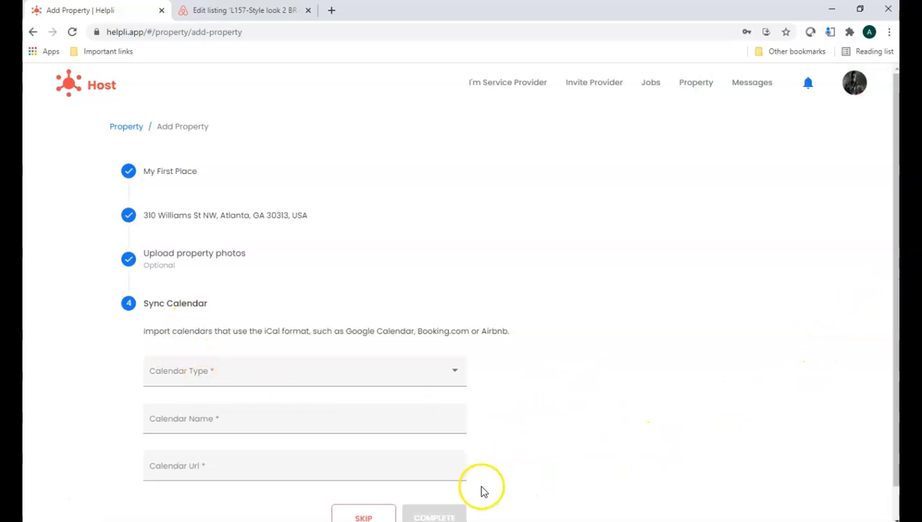
{"action": "left_click", "coordinate": [359, 517]}
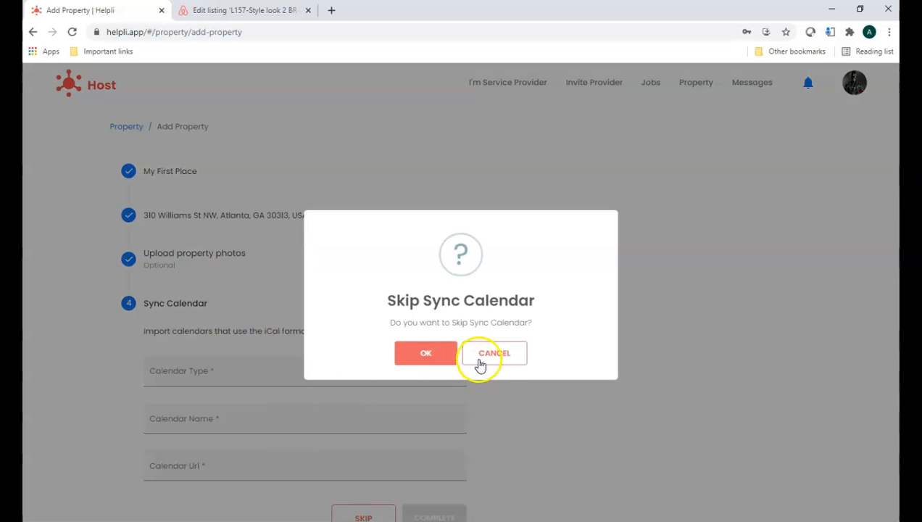
{"action": "left_click", "coordinate": [430, 355]}
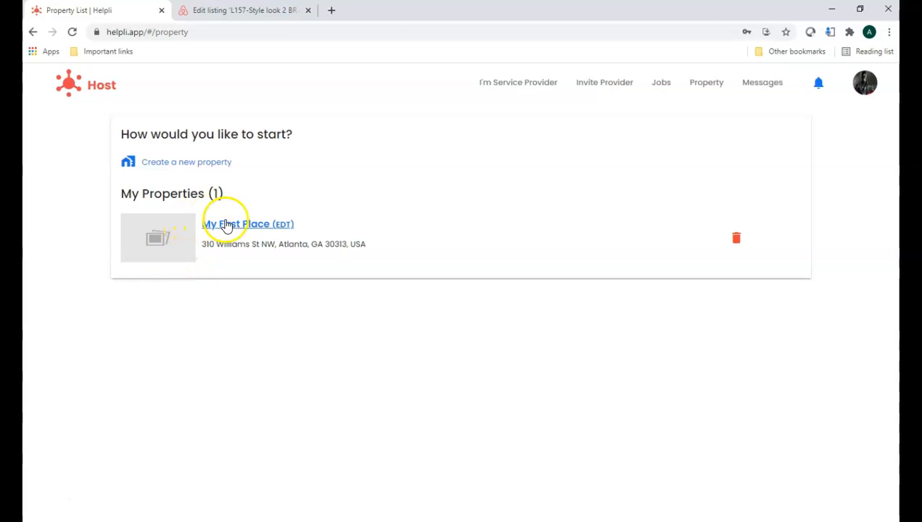
Step: Open the My First Place property and go to its Main Desk Checkin / HOA page
{"action": "left_click", "coordinate": [55, 494]}
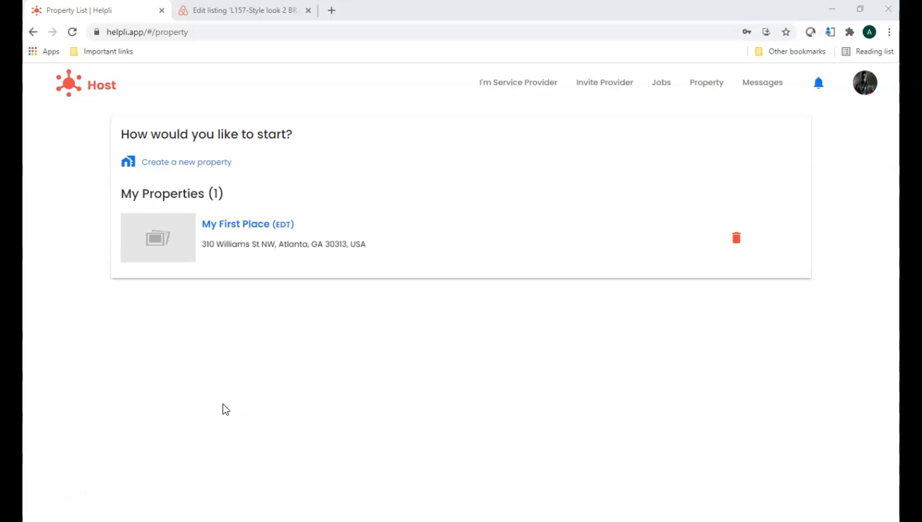
{"action": "left_click", "coordinate": [264, 226]}
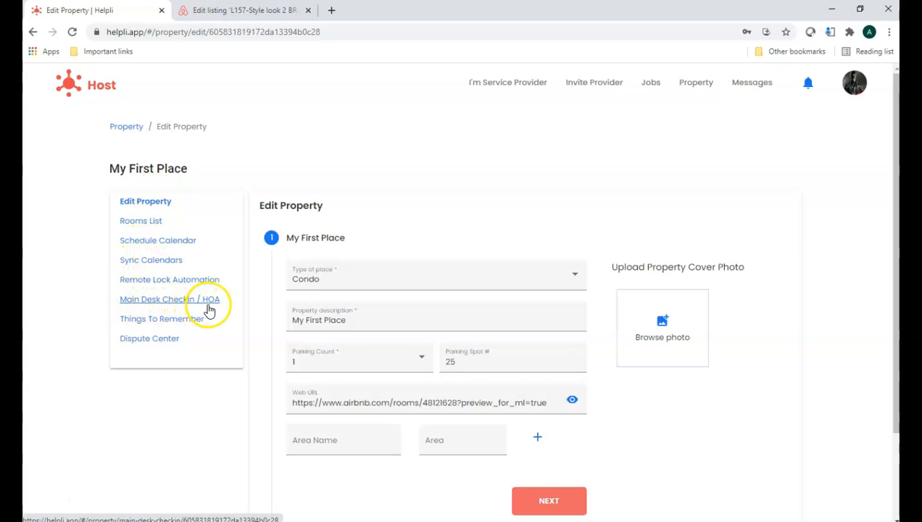
{"action": "left_click", "coordinate": [175, 305]}
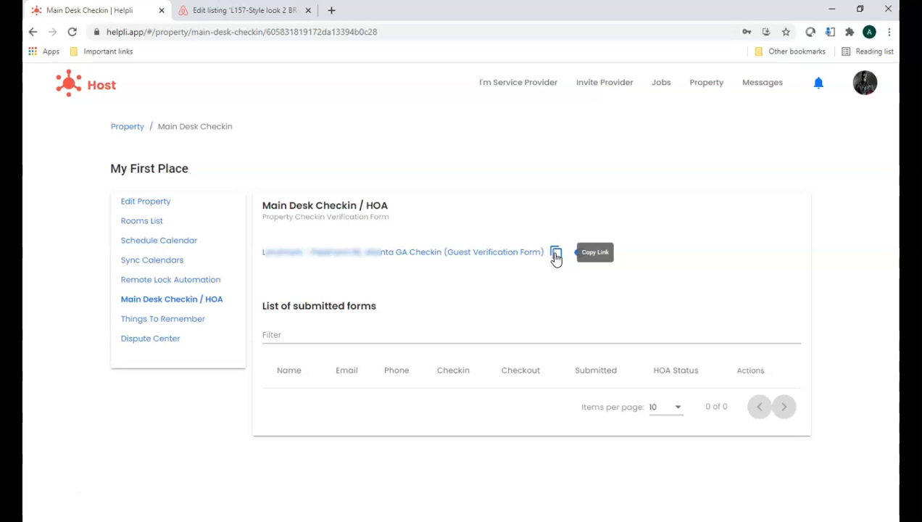
Step: Preview the guest verification form and examine its property details, guest details and HOA agreement fields before closing it
{"action": "left_click", "coordinate": [581, 255]}
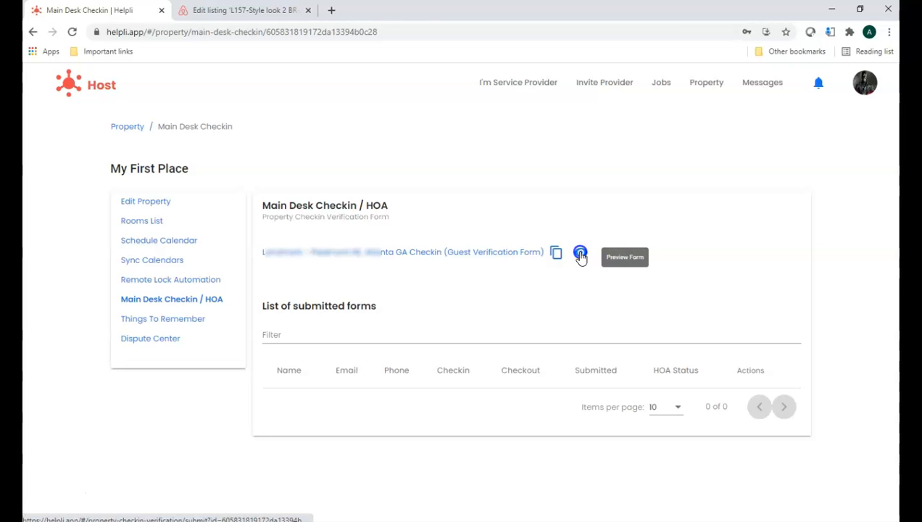
{"action": "left_click", "coordinate": [581, 254]}
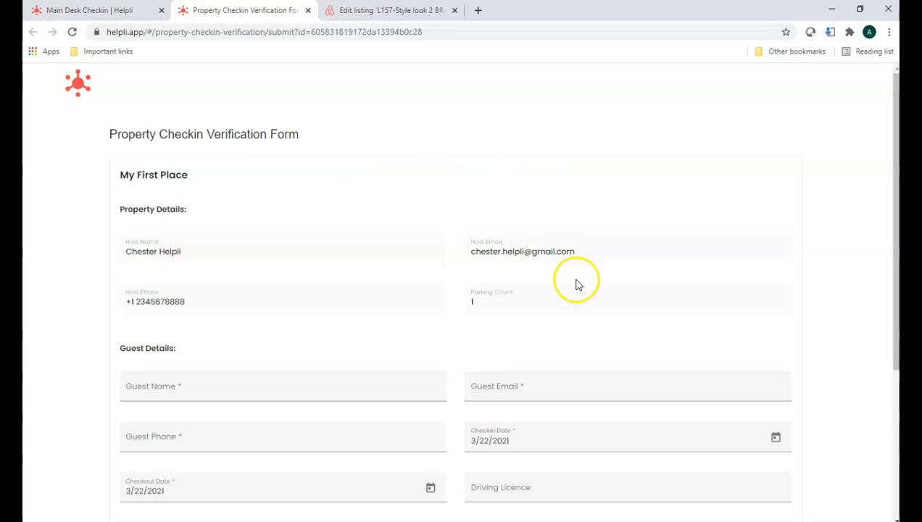
{"action": "scroll", "coordinate": [578, 284], "scroll_direction": "down", "scroll_amount": 2}
{"action": "scroll", "coordinate": [591, 297], "scroll_direction": "down", "scroll_amount": 2}
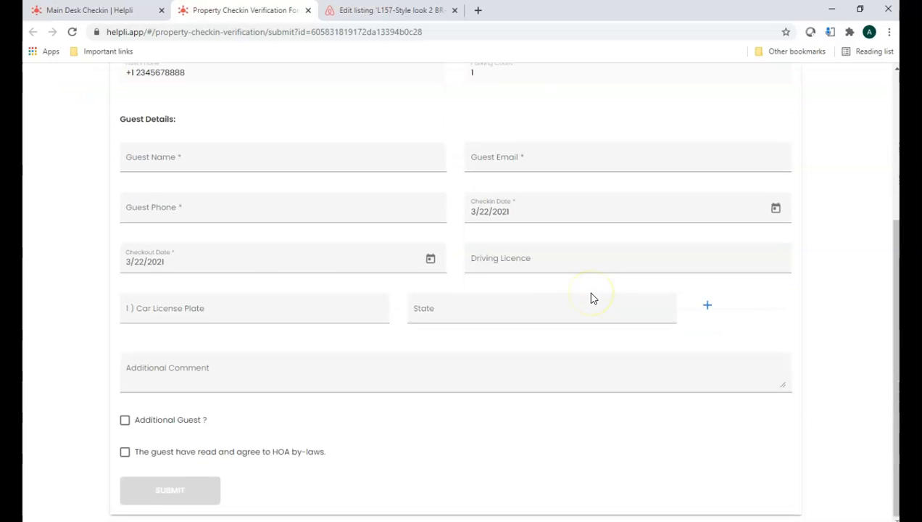
{"action": "scroll", "coordinate": [590, 298], "scroll_direction": "up", "scroll_amount": 2}
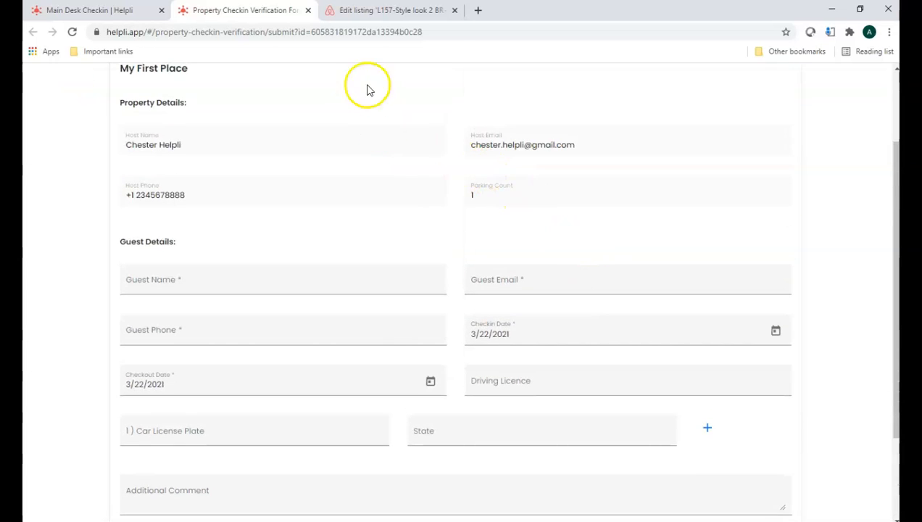
{"action": "scroll", "coordinate": [312, 116], "scroll_direction": "up", "scroll_amount": 2}
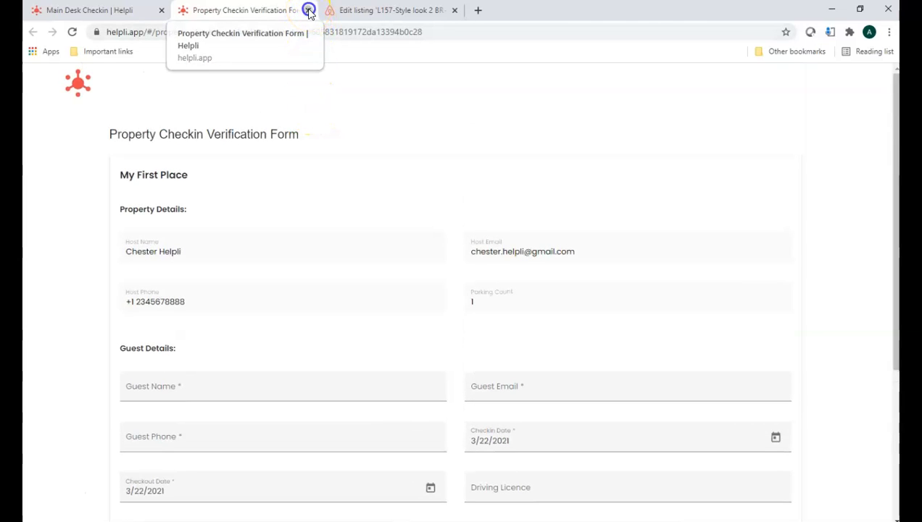
{"action": "left_click", "coordinate": [308, 11]}
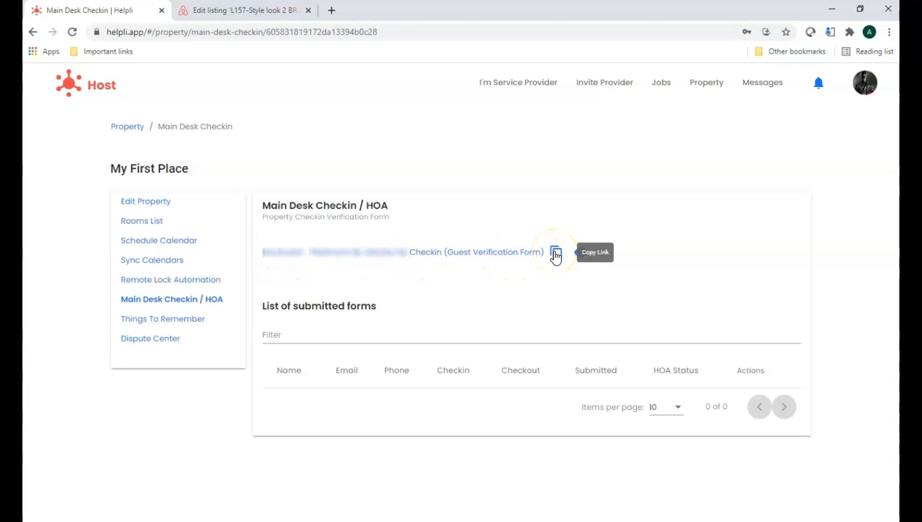
{"action": "left_click", "coordinate": [516, 280]}
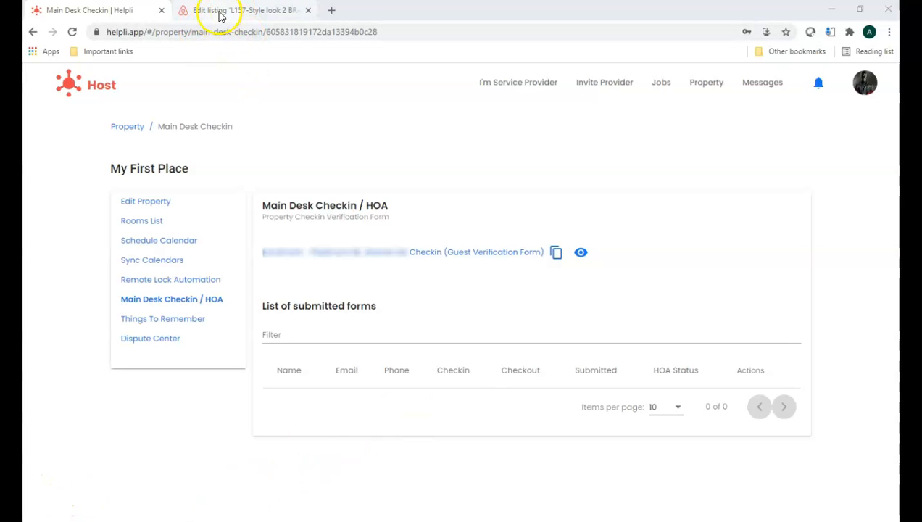
Step: Switch to Airbnb and open the scheduled messages management page from the inbox
{"action": "left_click", "coordinate": [226, 10]}
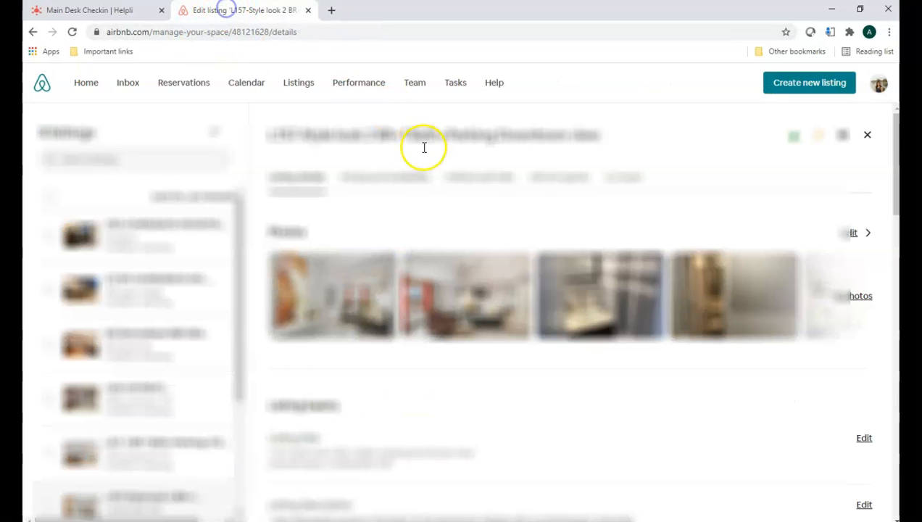
{"action": "left_click", "coordinate": [134, 87]}
{"action": "left_click", "coordinate": [128, 86]}
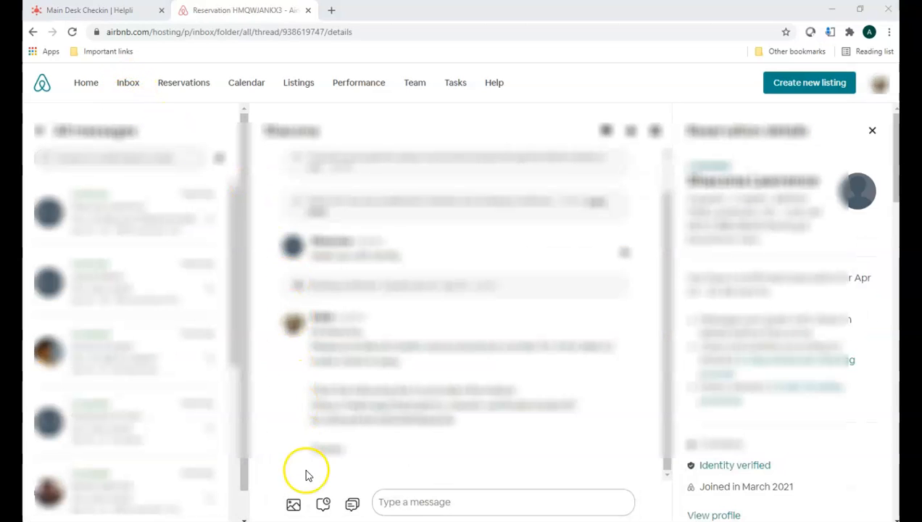
{"action": "left_click", "coordinate": [322, 508]}
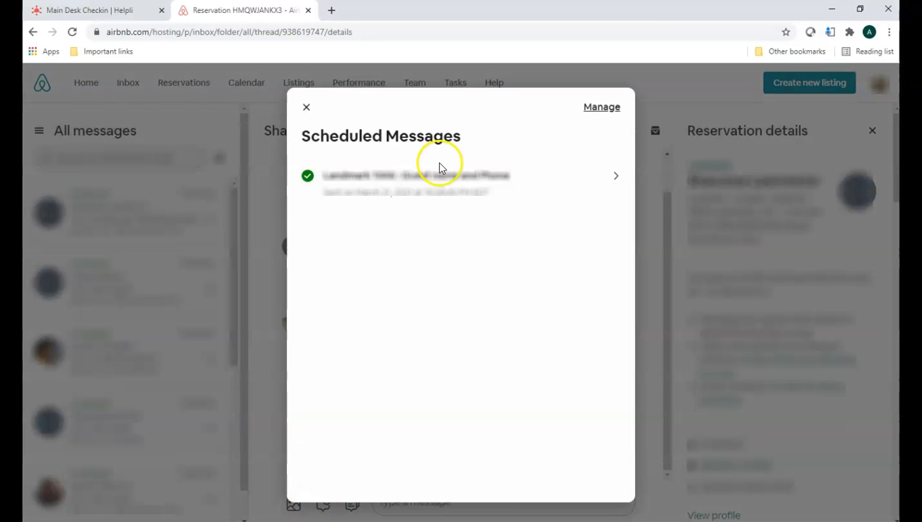
{"action": "left_click", "coordinate": [602, 110]}
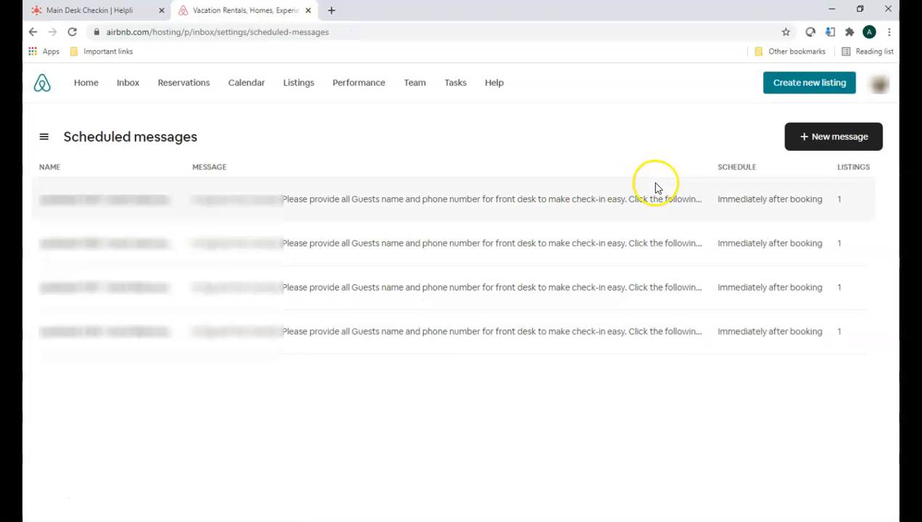
Step: Create a new scheduled message named "My First message for 203 (gUEST lIST)"
{"action": "left_click", "coordinate": [817, 139]}
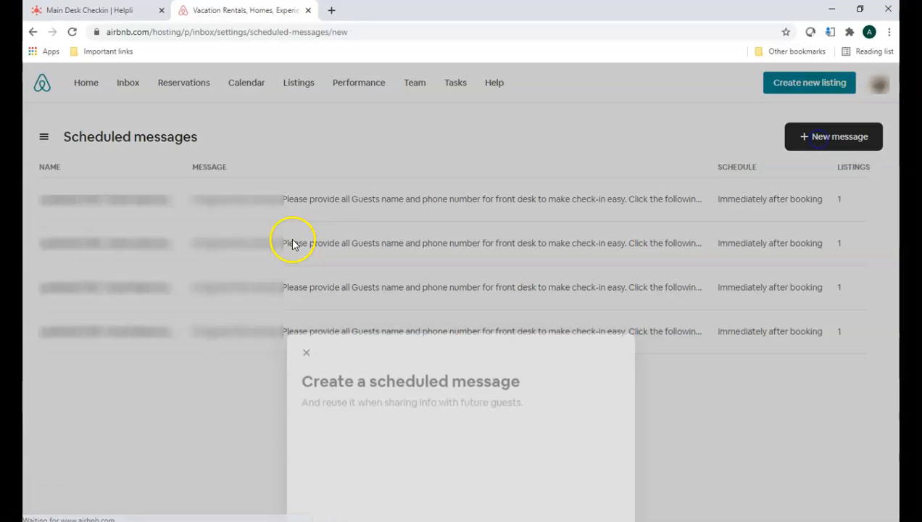
{"action": "left_click", "coordinate": [365, 203]}
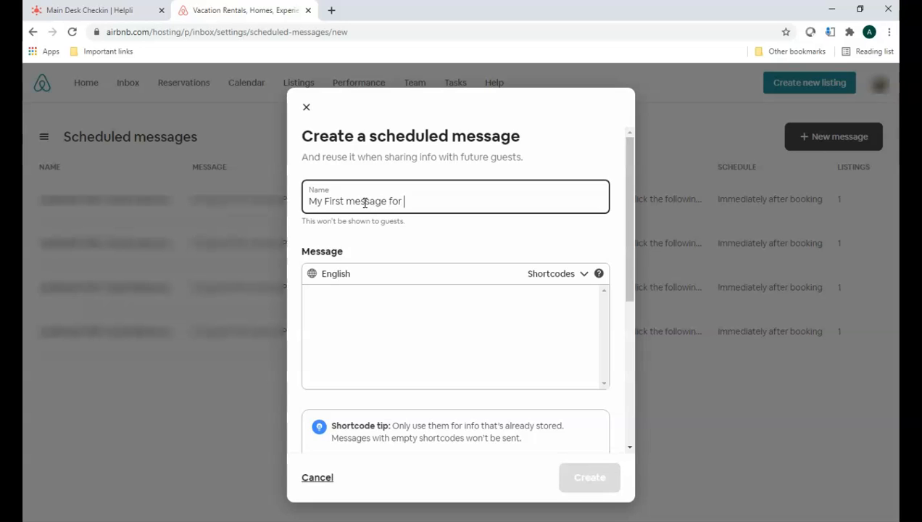
{"action": "type", "text": "My First message for 203 (gUEST lIST"}
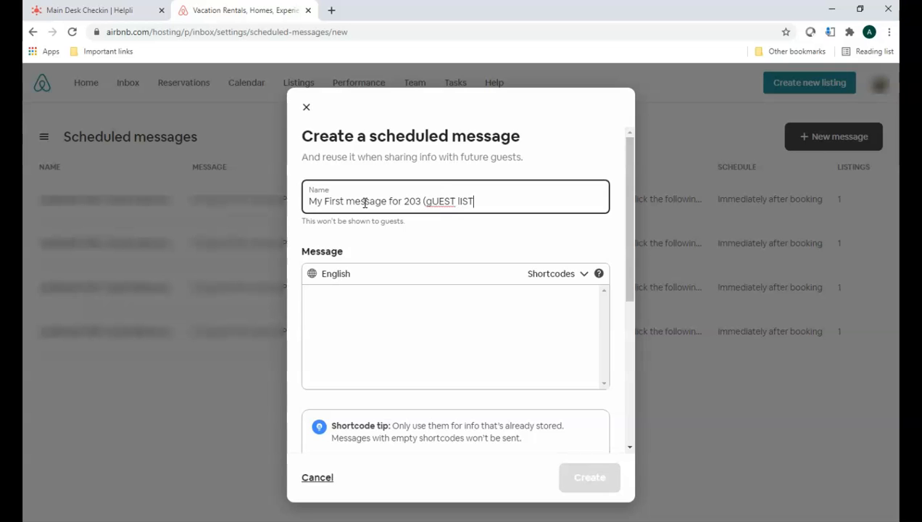
Step: Paste the prepared message asking for all guests' names and phone numbers, and insert the guest first name shortcode after "Hi"
{"action": "left_click", "coordinate": [369, 313]}
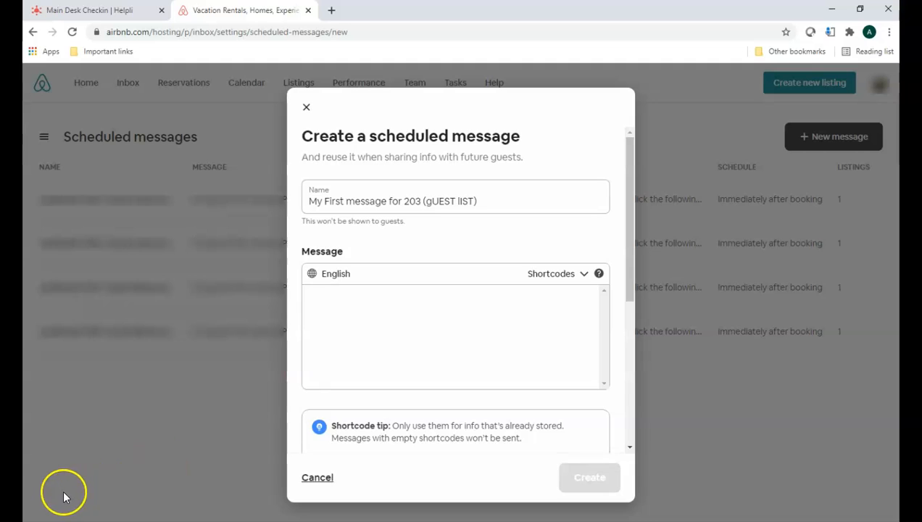
{"action": "key", "text": "ctrl+v"}
{"action": "left_click", "coordinate": [353, 216]}
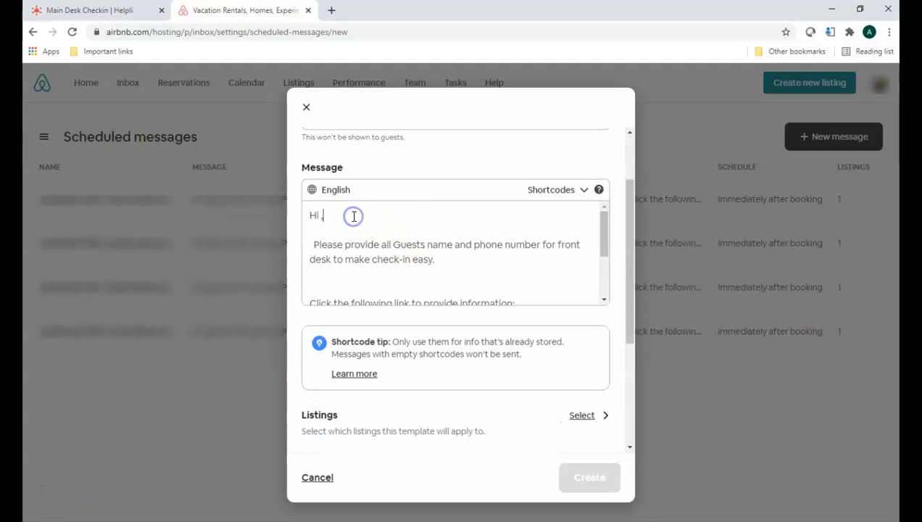
{"action": "left_click", "coordinate": [437, 254]}
{"action": "left_click", "coordinate": [586, 189]}
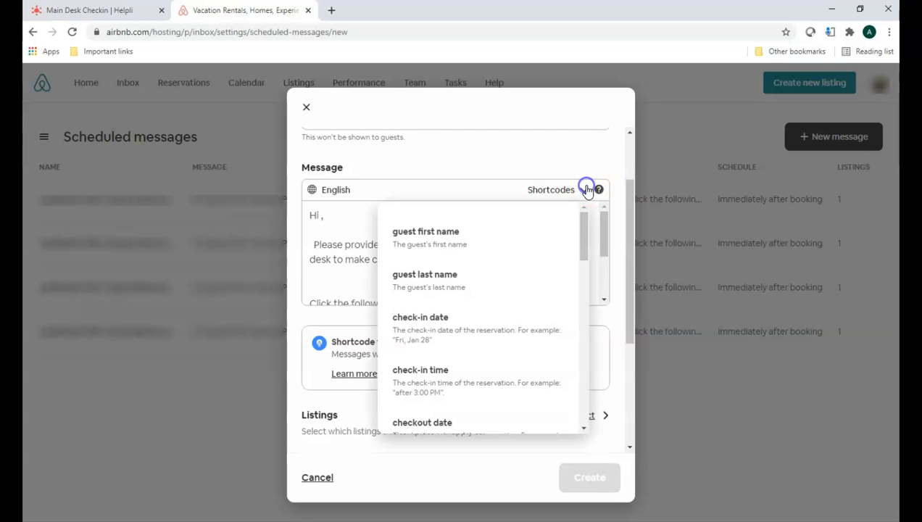
{"action": "left_click", "coordinate": [458, 245]}
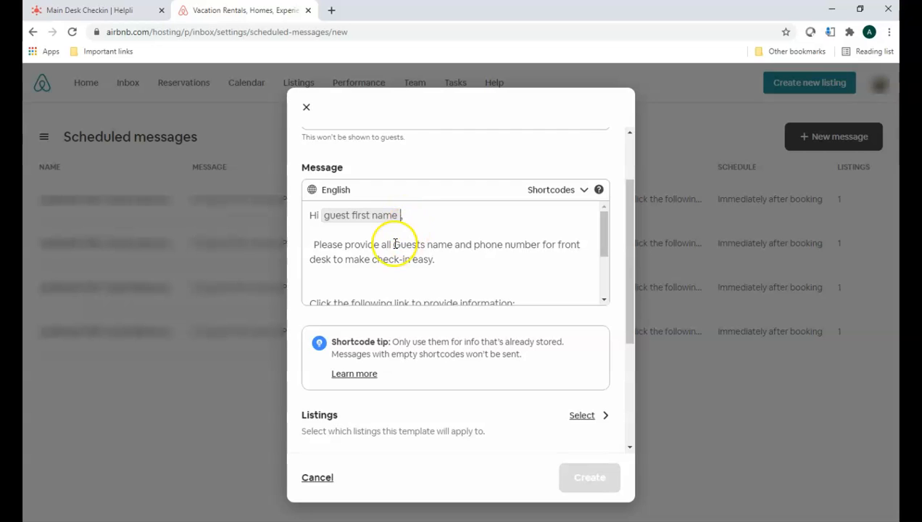
Step: Copy the guest verification form link from Helpli and paste it below "Click the following link to provide information:" in the Airbnb message
{"action": "left_click_drag", "start_coordinate": [604, 233], "coordinate": [607, 251]}
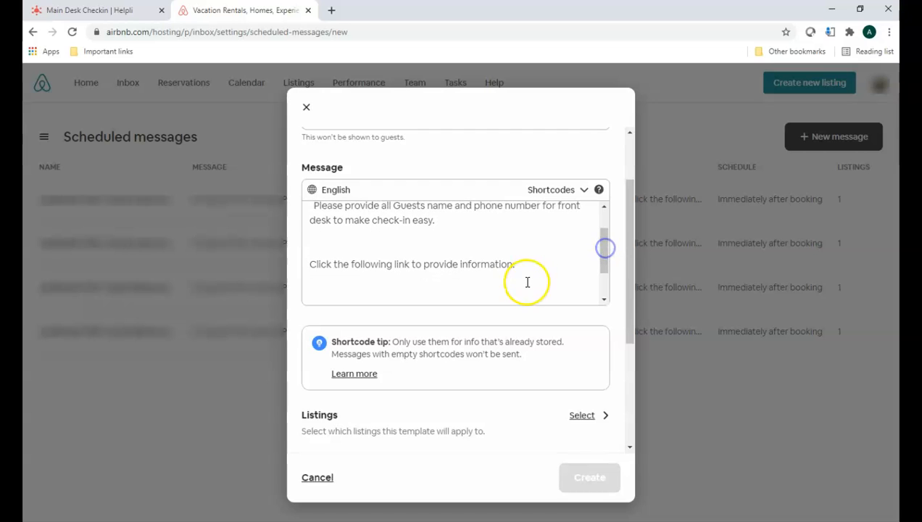
{"action": "left_click", "coordinate": [343, 277]}
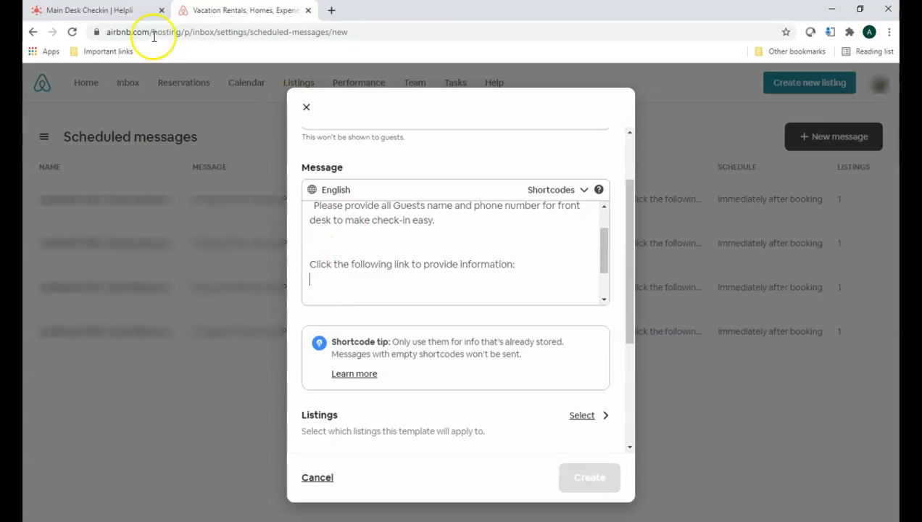
{"action": "left_click", "coordinate": [100, 10]}
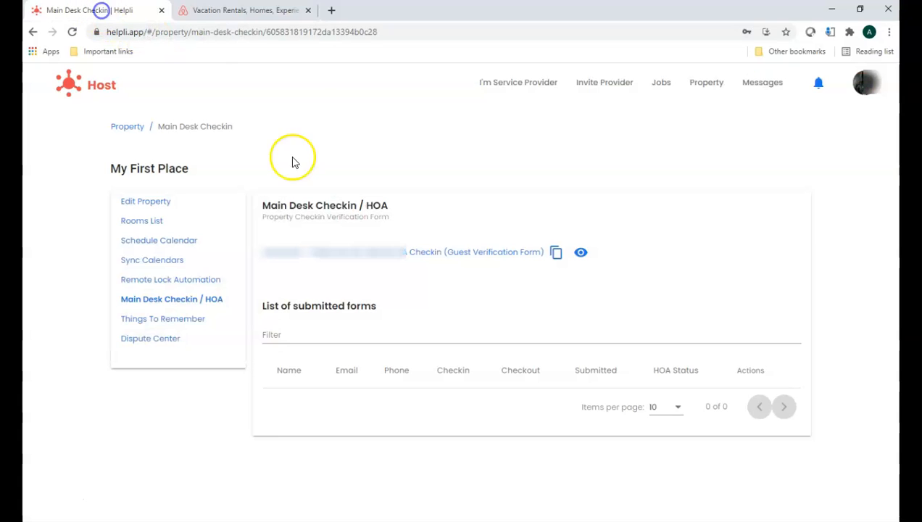
{"action": "left_click", "coordinate": [556, 252]}
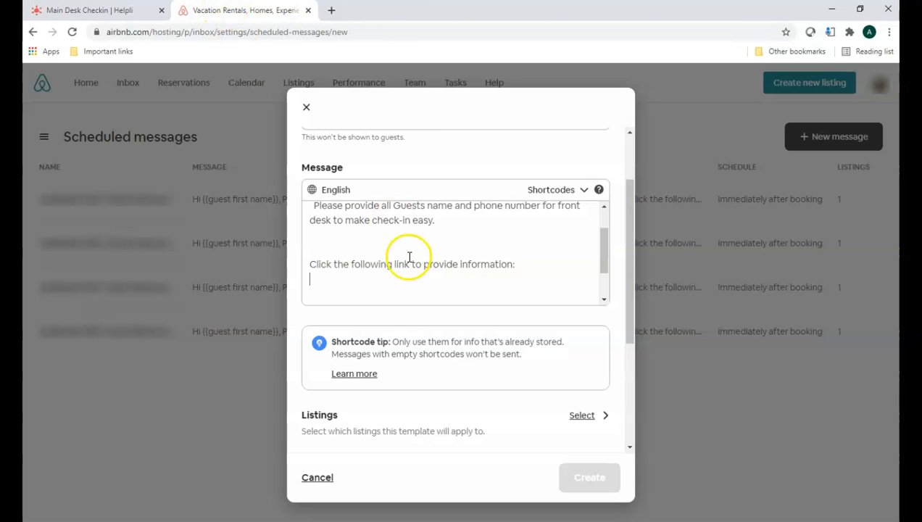
{"action": "left_click", "coordinate": [225, 12]}
{"action": "left_click", "coordinate": [369, 281]}
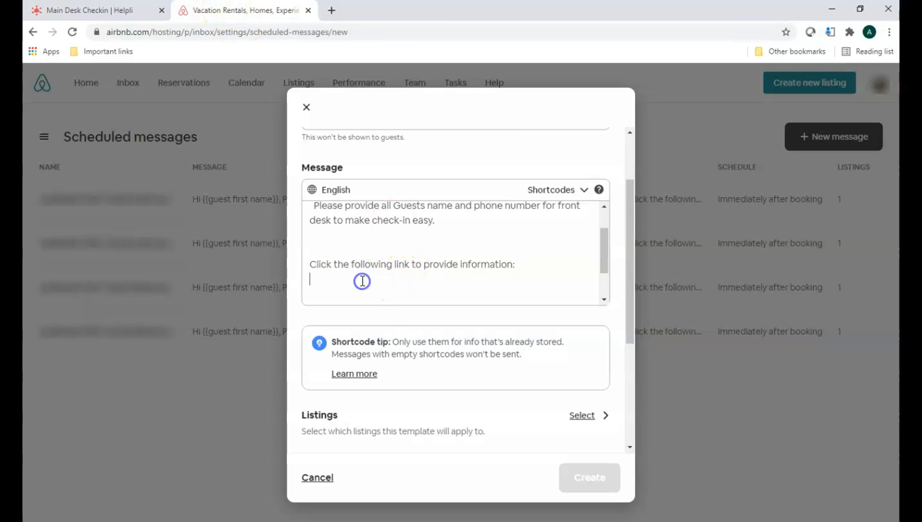
{"action": "key", "text": "ctrl+v"}
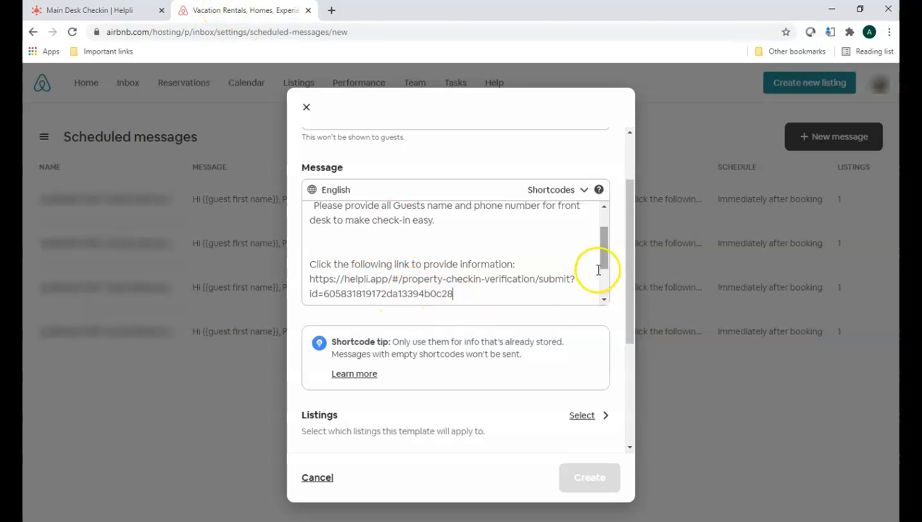
{"action": "left_click_drag", "start_coordinate": [604, 255], "coordinate": [603, 267]}
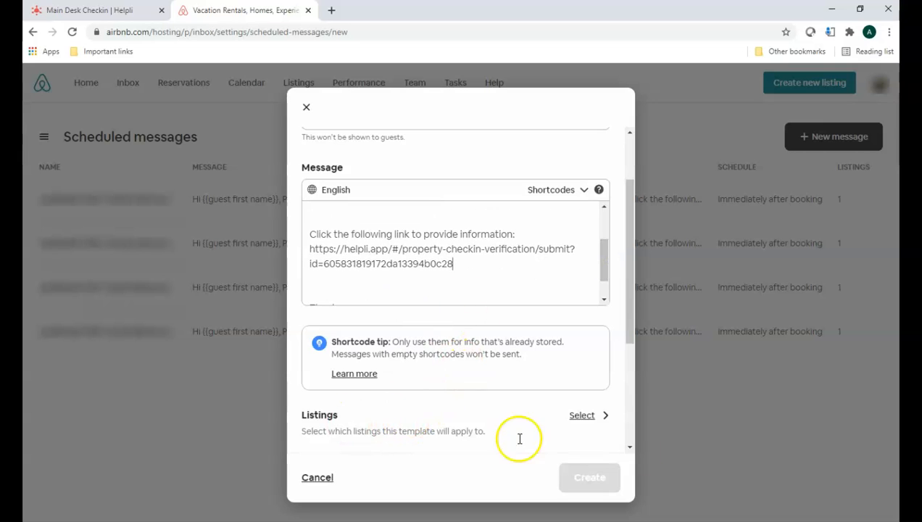
Step: Apply the scheduled message to the L157-Style look listing and save the selection
{"action": "left_click", "coordinate": [583, 416]}
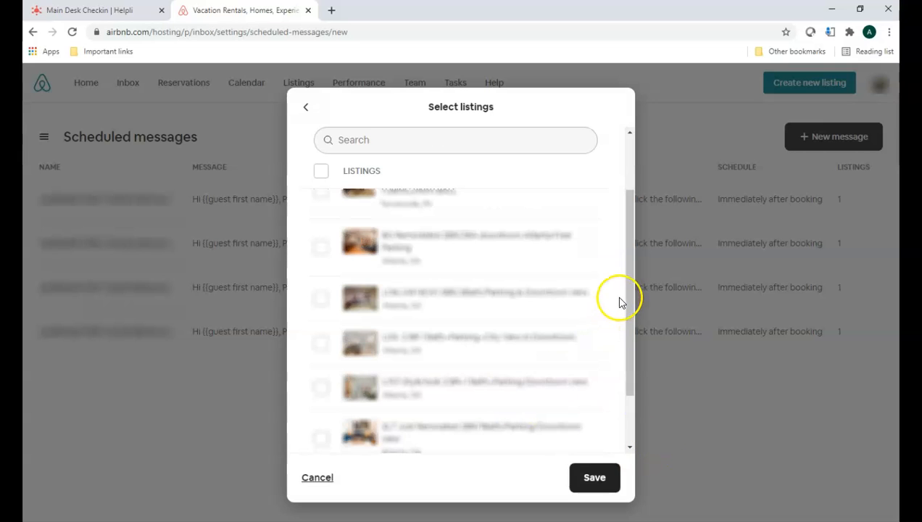
{"action": "left_click_drag", "start_coordinate": [630, 290], "coordinate": [630, 373]}
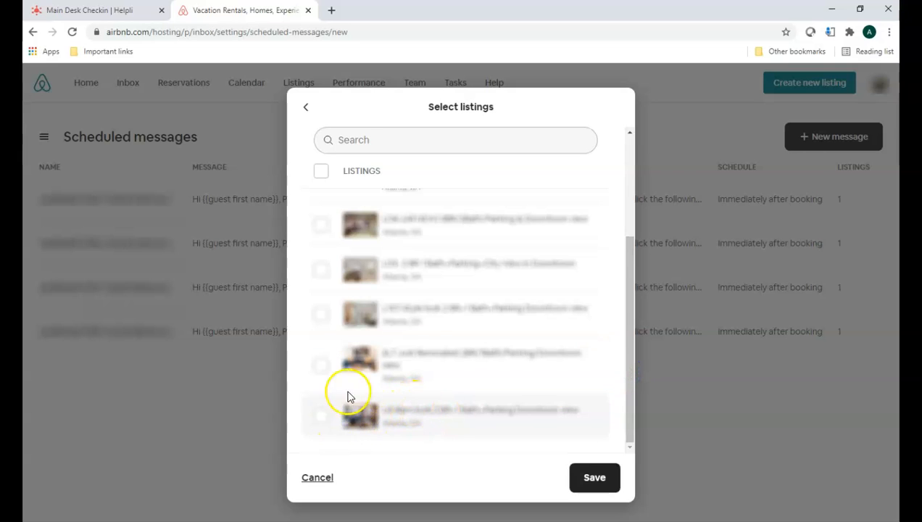
{"action": "left_click", "coordinate": [321, 314]}
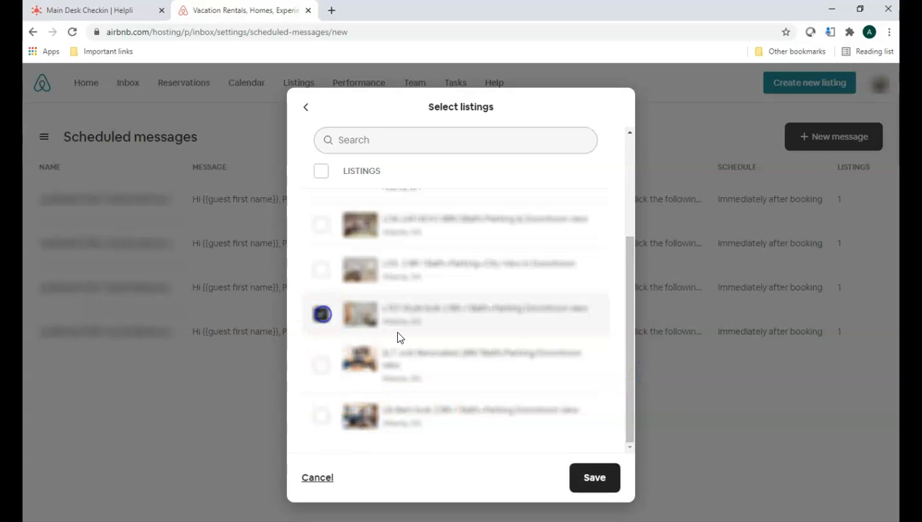
{"action": "left_click", "coordinate": [584, 475]}
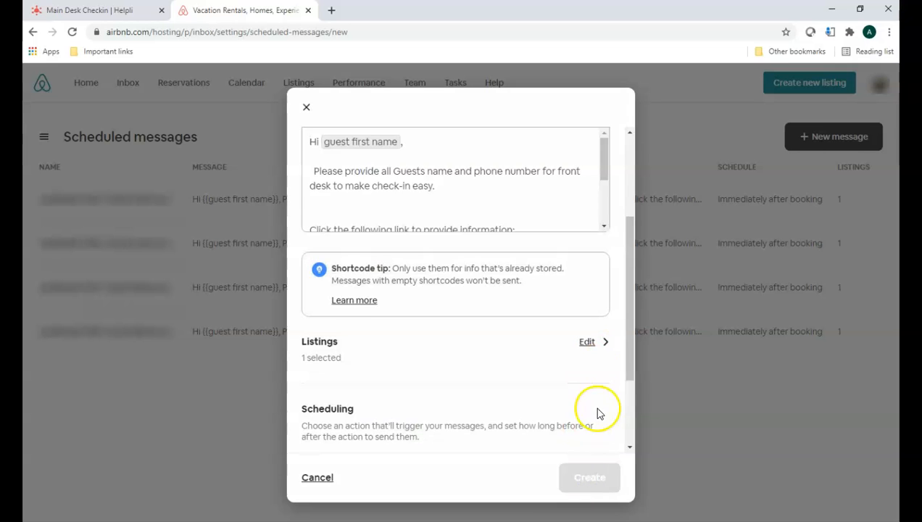
Step: Schedule the message to send immediately after the booking is confirmed, and create it
{"action": "left_click_drag", "start_coordinate": [633, 343], "coordinate": [633, 385]}
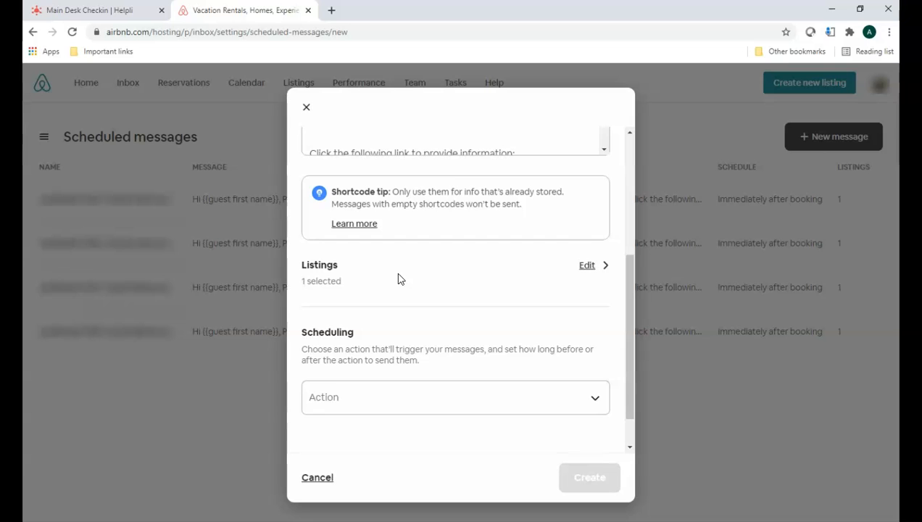
{"action": "left_click", "coordinate": [377, 397]}
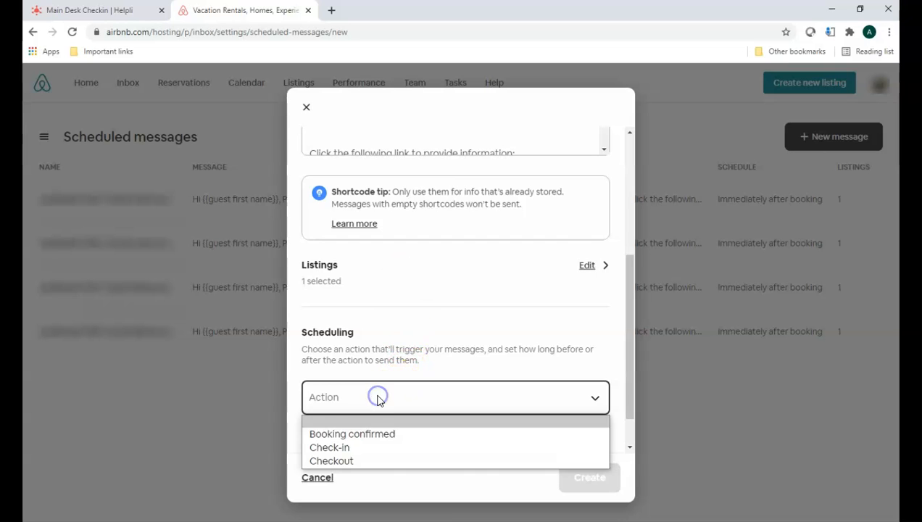
{"action": "left_click", "coordinate": [365, 437]}
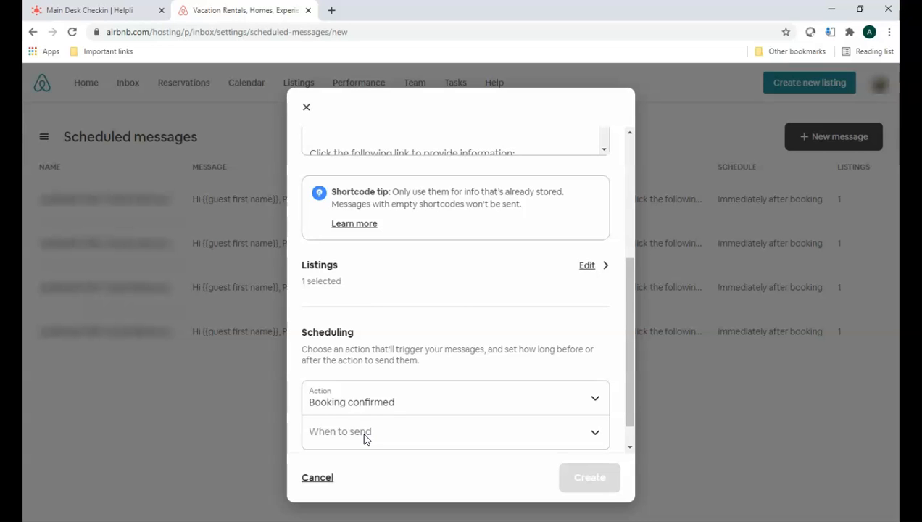
{"action": "left_click", "coordinate": [363, 433]}
{"action": "left_click", "coordinate": [361, 270]}
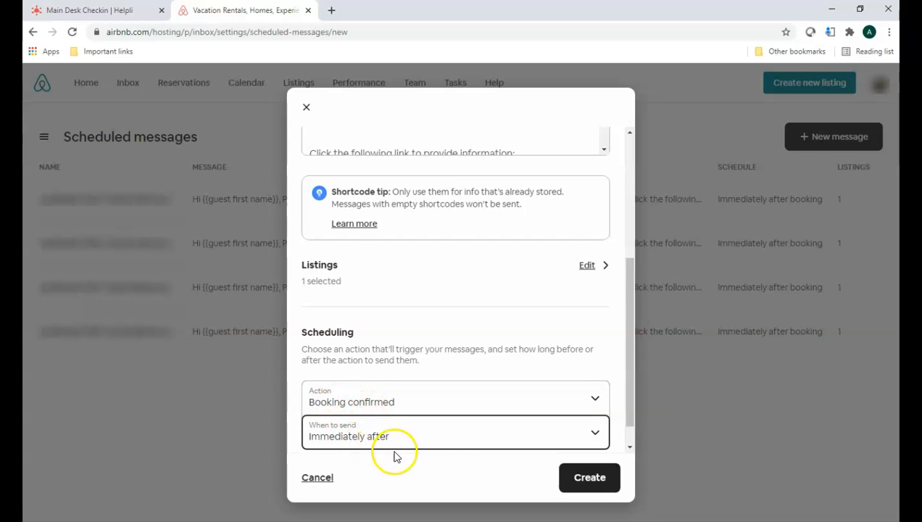
{"action": "left_click", "coordinate": [601, 485]}
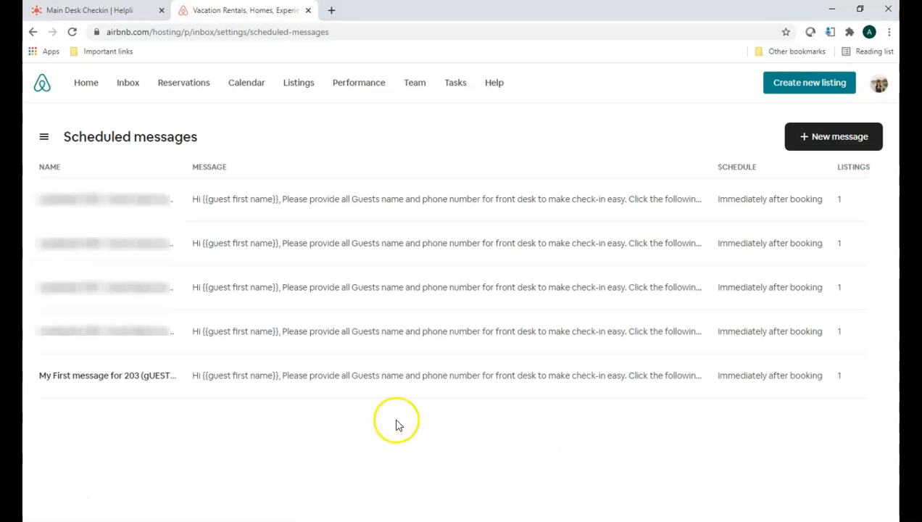
Step: Reopen the new scheduled message for 203 to review it, and close it without saving
{"action": "left_click", "coordinate": [162, 375]}
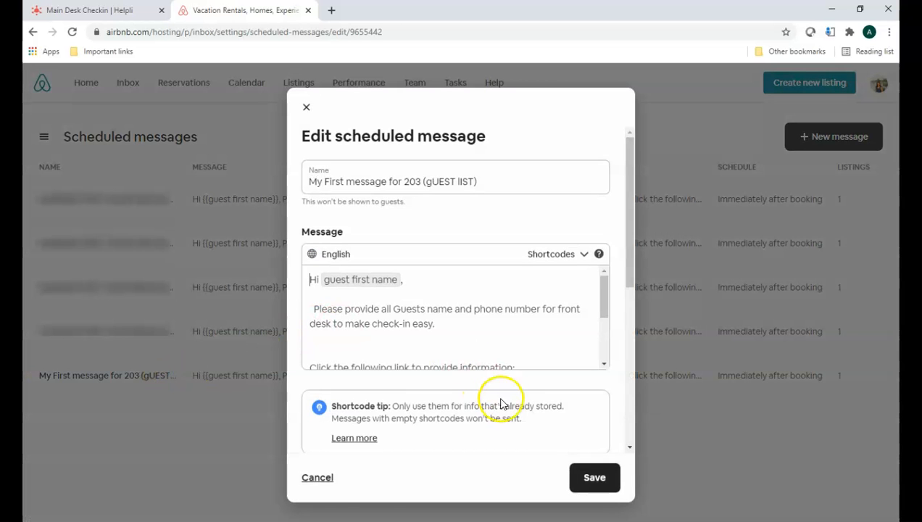
{"action": "left_click", "coordinate": [317, 479]}
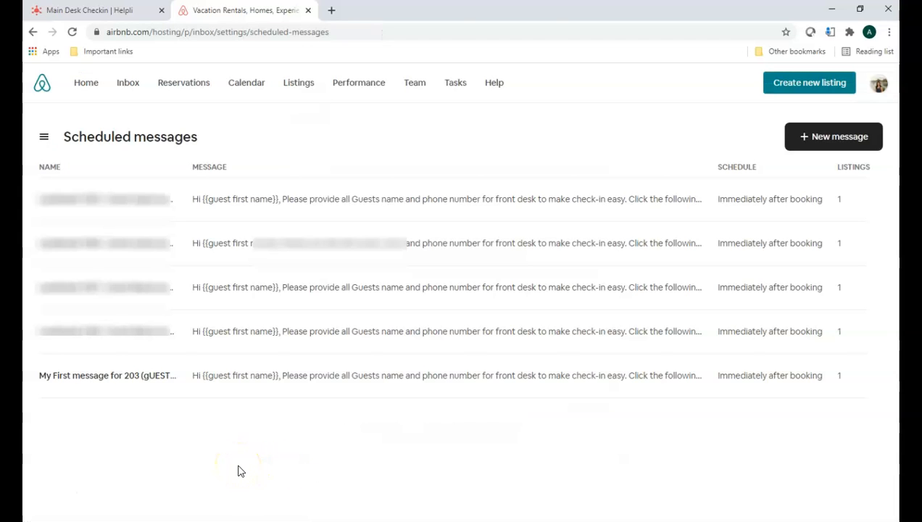
{"action": "left_click", "coordinate": [51, 498]}
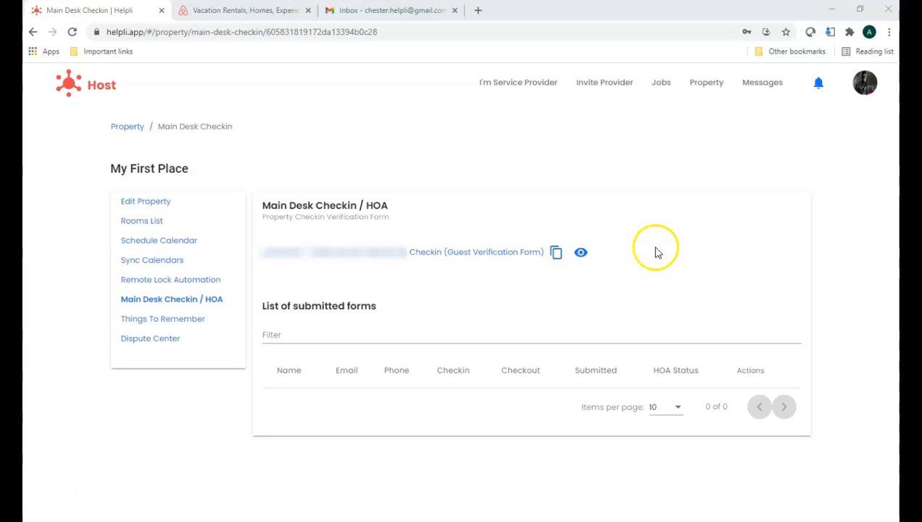
Step: Open My First Place's guest verification form from Helpli and fill in the guest's name
{"action": "left_click", "coordinate": [581, 256]}
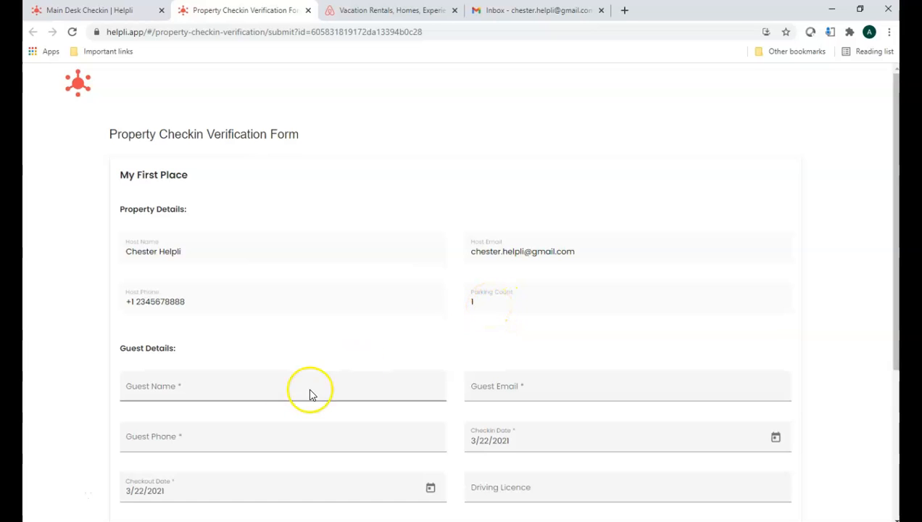
{"action": "left_click", "coordinate": [210, 387]}
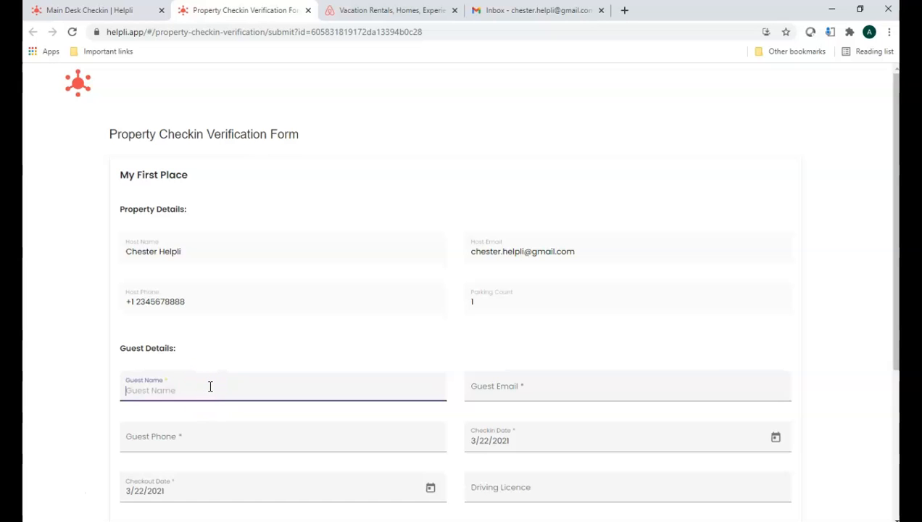
{"action": "type", "text": "mYfIRSTnAMEAND lASTnAME"}
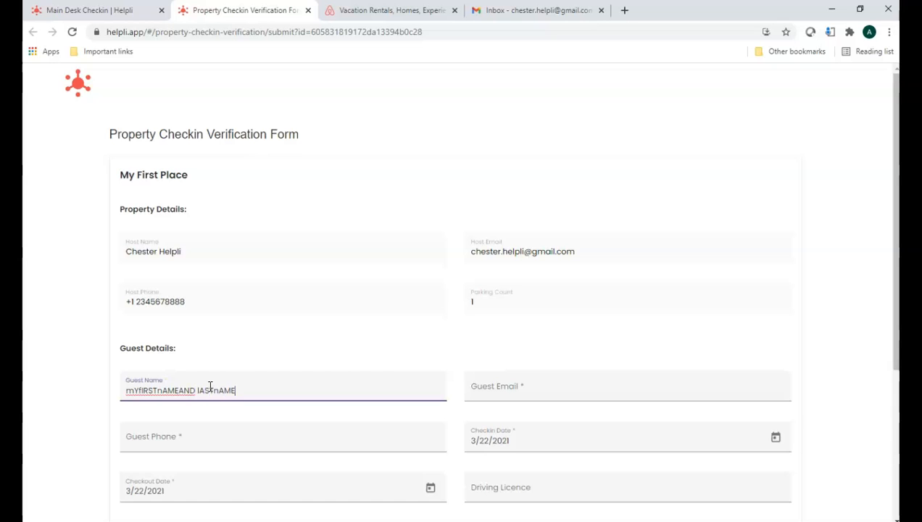
{"action": "key", "text": "Tab"}
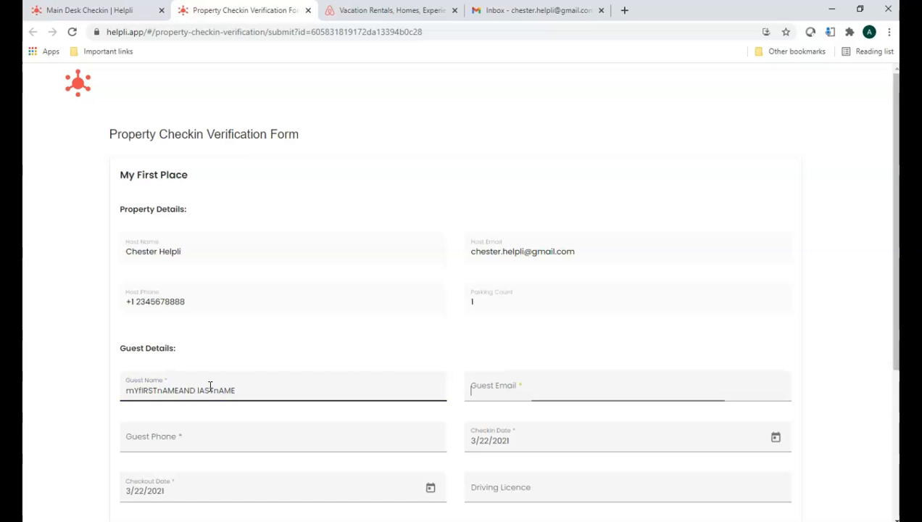
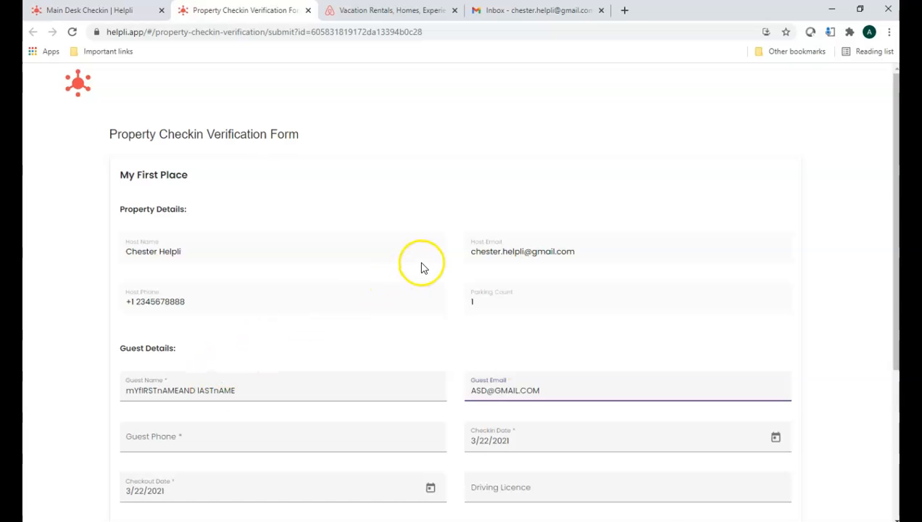
Step: Fill in the guest's email address and phone number in the verification form
{"action": "scroll", "coordinate": [424, 268], "scroll_direction": "down", "scroll_amount": 4}
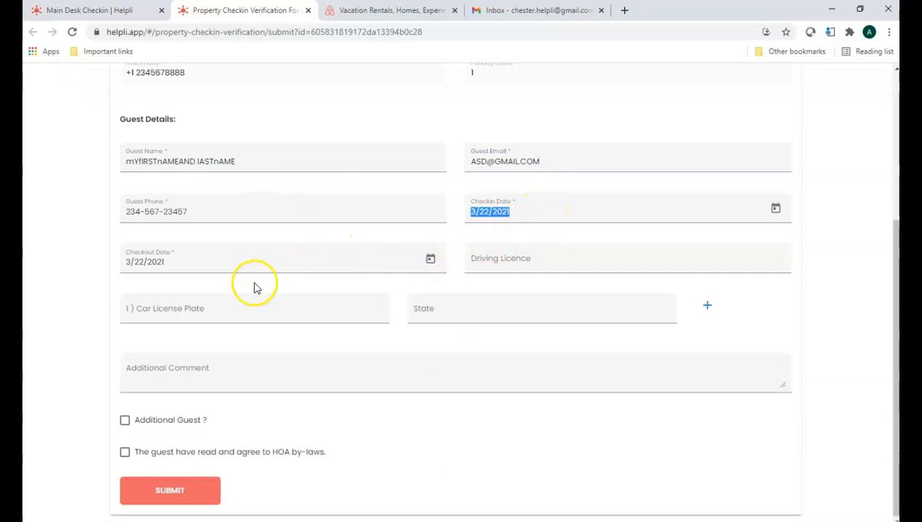
Step: Set the guest's checkin date to 3/25/2021 and the checkout date to 3/29/2021
{"action": "left_click", "coordinate": [270, 261]}
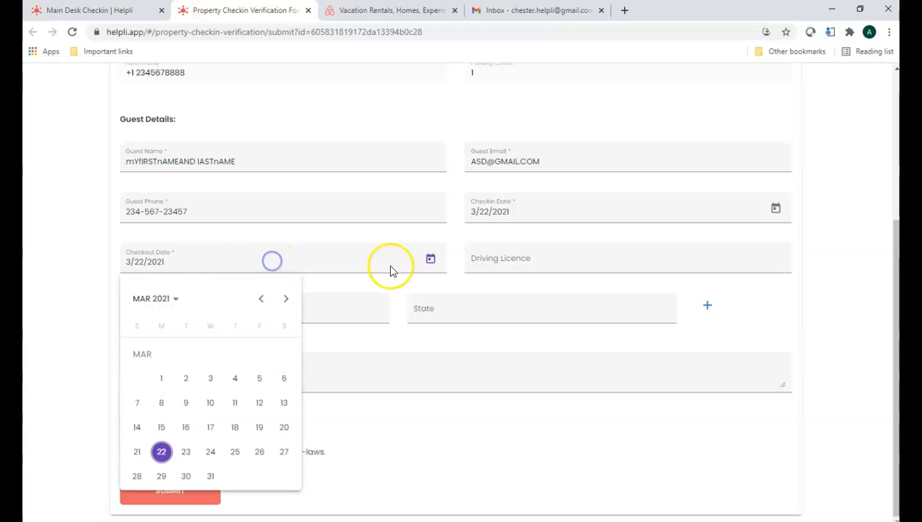
{"action": "left_click", "coordinate": [236, 451]}
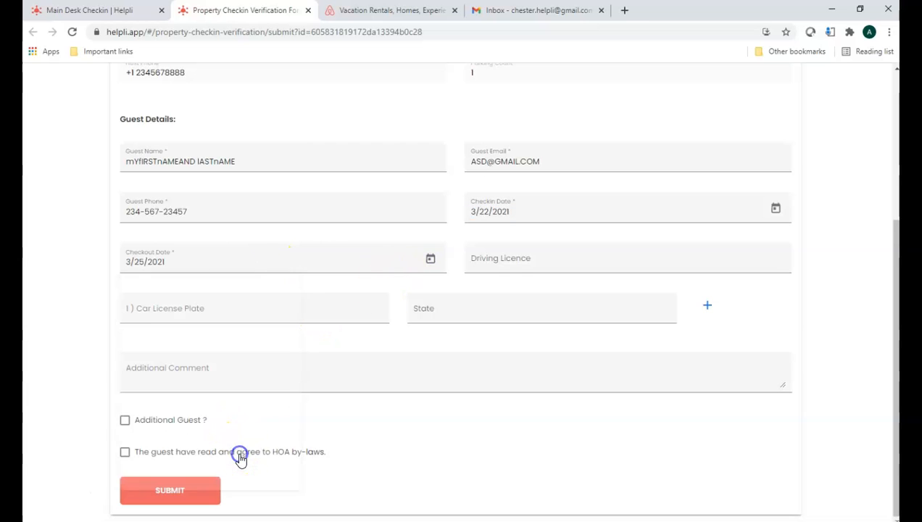
{"action": "left_click", "coordinate": [595, 215]}
{"action": "left_click", "coordinate": [582, 402]}
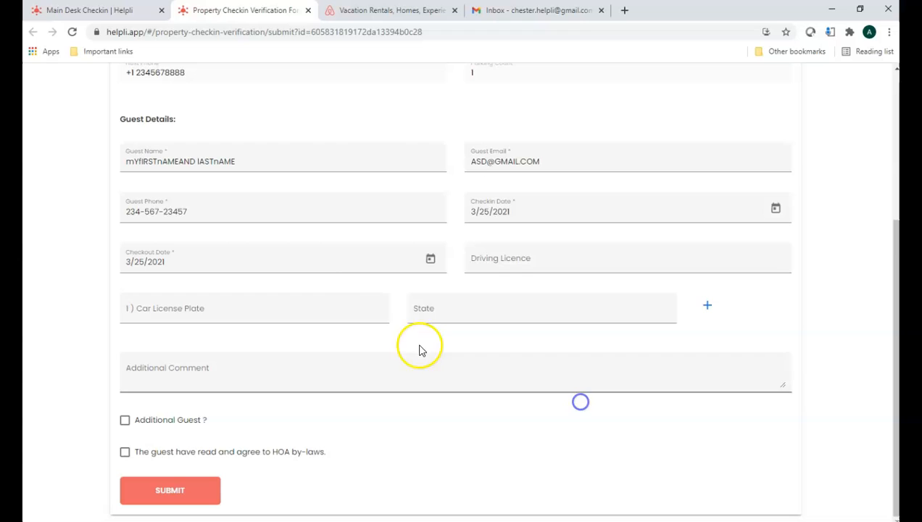
{"action": "left_click", "coordinate": [367, 264]}
{"action": "left_click", "coordinate": [165, 478]}
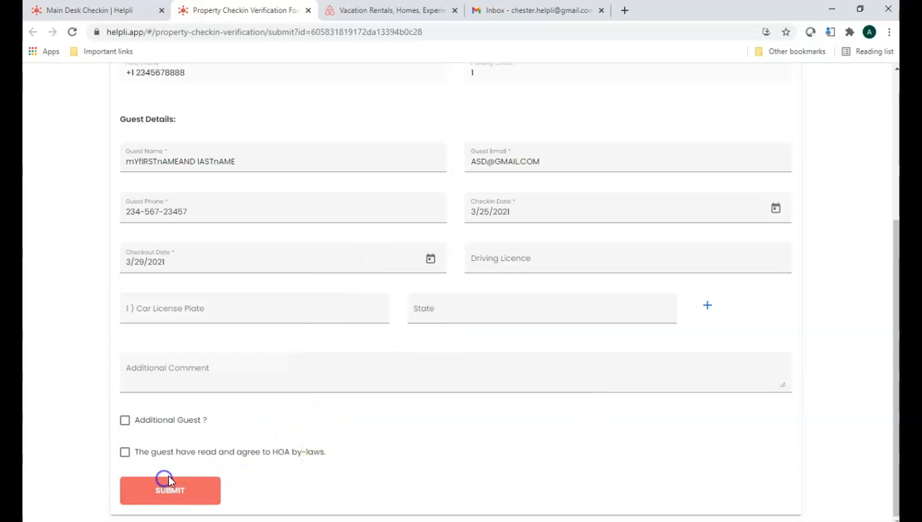
Step: Enter the first car's license plate as DDD-123 with state GA
{"action": "left_click", "coordinate": [314, 312]}
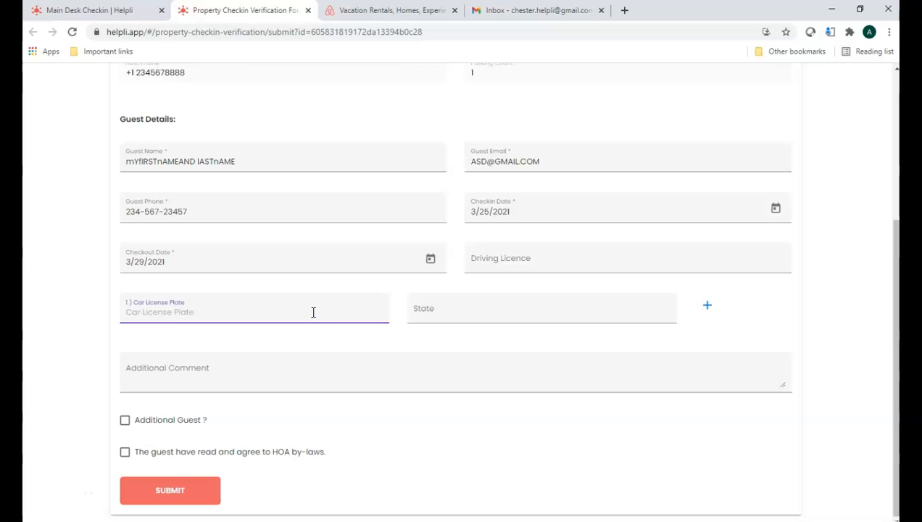
{"action": "type", "text": "DDD-123"}
{"action": "key", "text": "Tab"}
{"action": "type", "text": "GA"}
{"action": "key", "text": "Tab"}
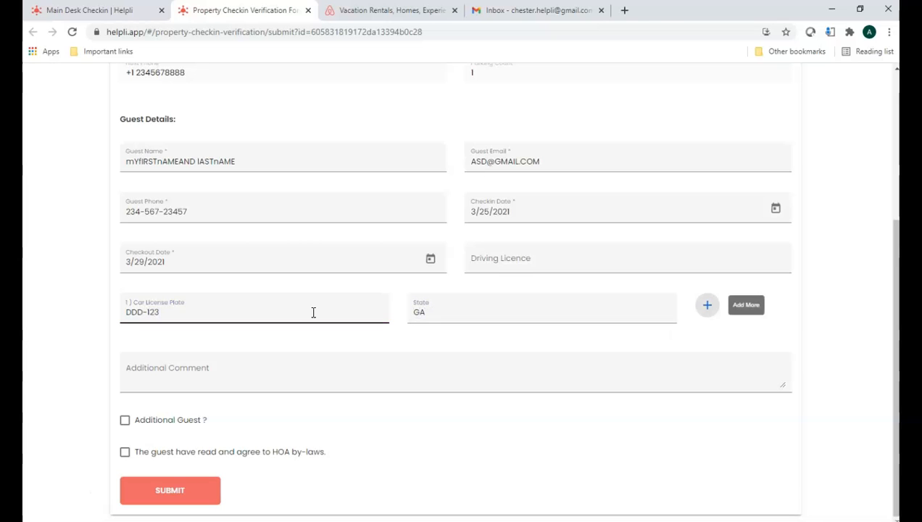
{"action": "left_click", "coordinate": [706, 304]}
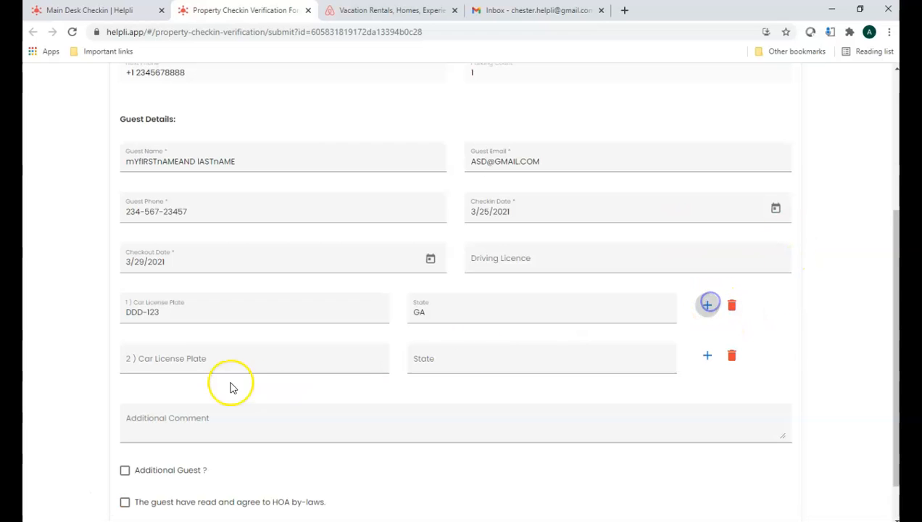
{"action": "left_click", "coordinate": [176, 363]}
{"action": "type", "text": "RTE-678"}
{"action": "left_click", "coordinate": [453, 358]}
{"action": "type", "text": "GA"}
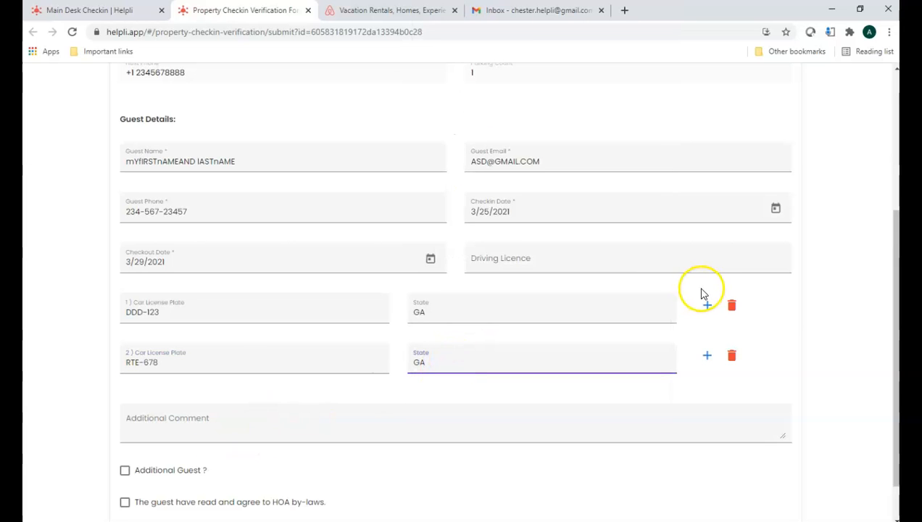
Step: Include an additional guest in the form and enter that guest's name, leaving the phone empty
{"action": "scroll", "coordinate": [707, 292], "scroll_direction": "down", "scroll_amount": 1}
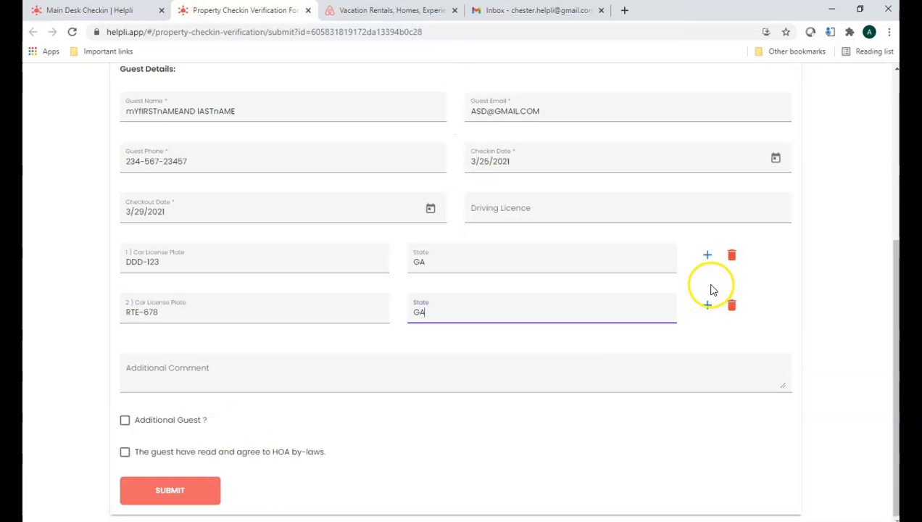
{"action": "left_click", "coordinate": [124, 419]}
{"action": "scroll", "coordinate": [892, 313], "scroll_direction": "down", "scroll_amount": 1}
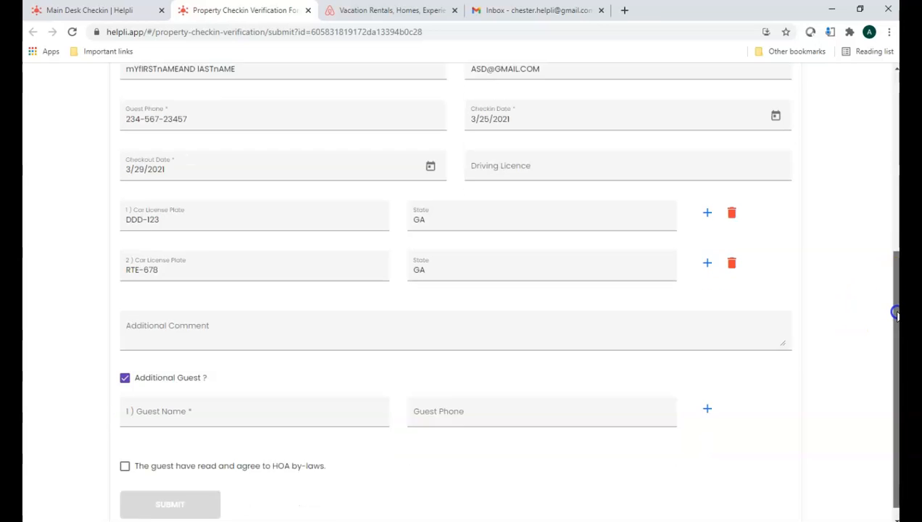
{"action": "left_click", "coordinate": [314, 403]}
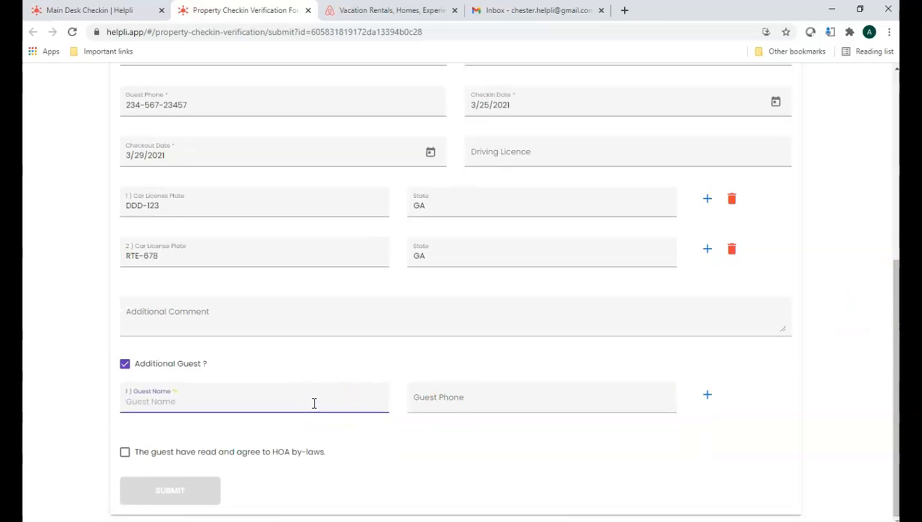
{"action": "type", "text": "Anot"}
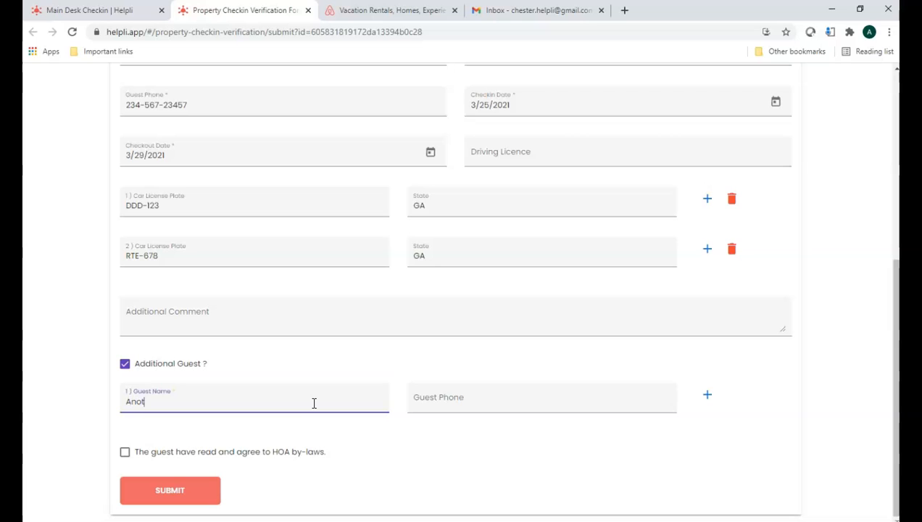
{"action": "key", "text": "Tab"}
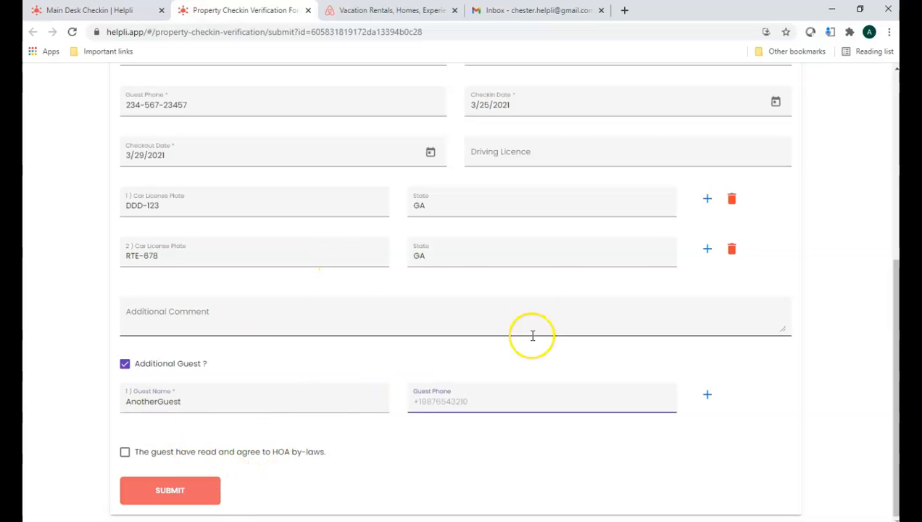
Step: Add the comment "Please issue extra parking" and submit the checkin verification form
{"action": "left_click", "coordinate": [212, 313]}
{"action": "type", "text": "Please"}
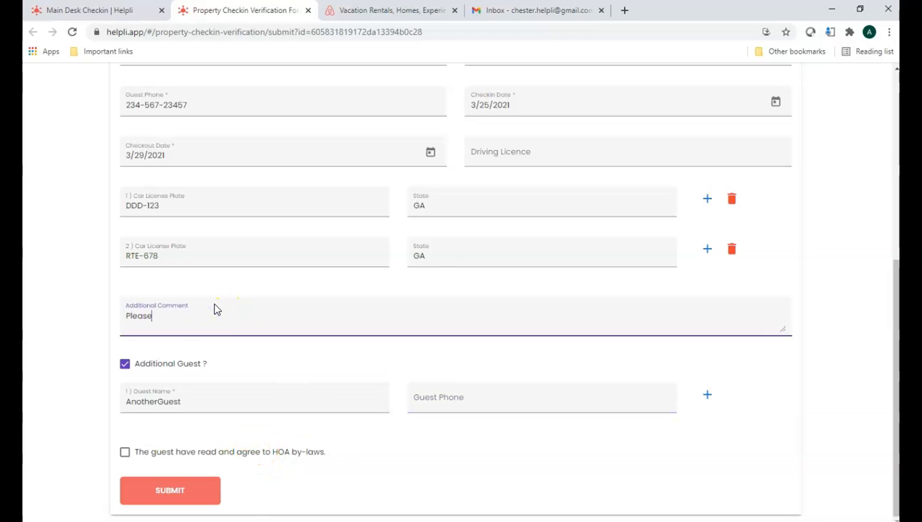
{"action": "type", "text": " issue extra parking"}
{"action": "left_click", "coordinate": [240, 322]}
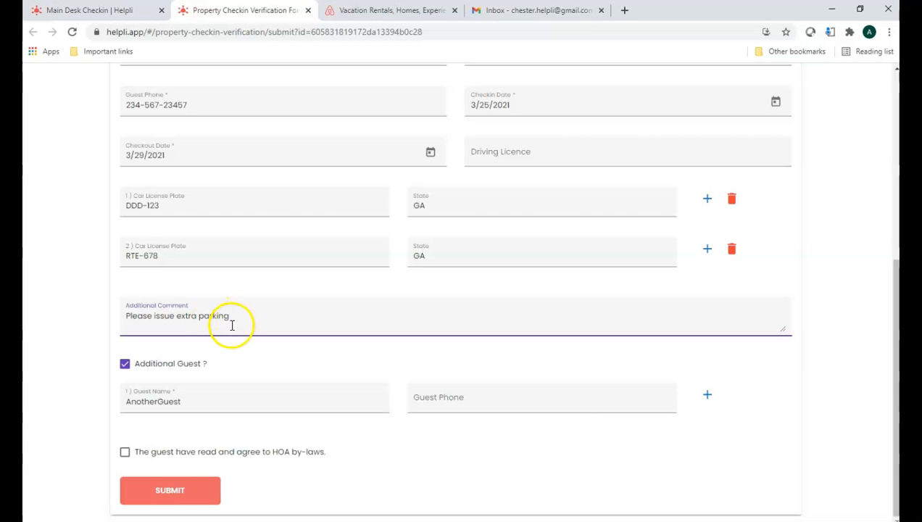
{"action": "left_click", "coordinate": [169, 492]}
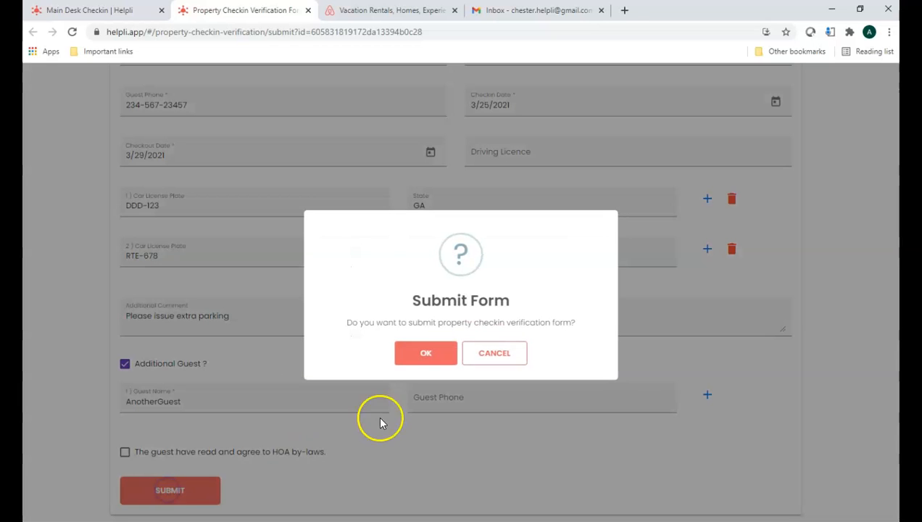
{"action": "left_click", "coordinate": [426, 353]}
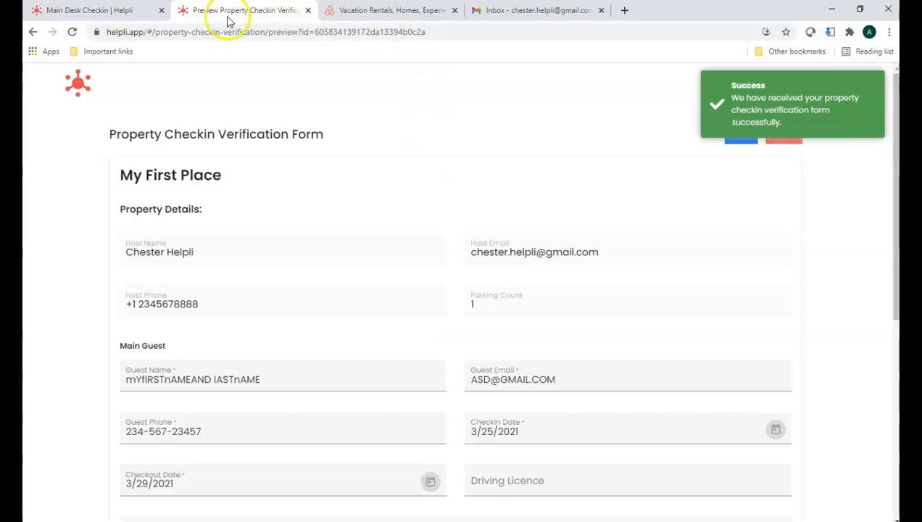
Step: Refresh My First Place's list of submitted forms in Helpli, and open the new checkin verification email in Gmail
{"action": "left_click", "coordinate": [110, 10]}
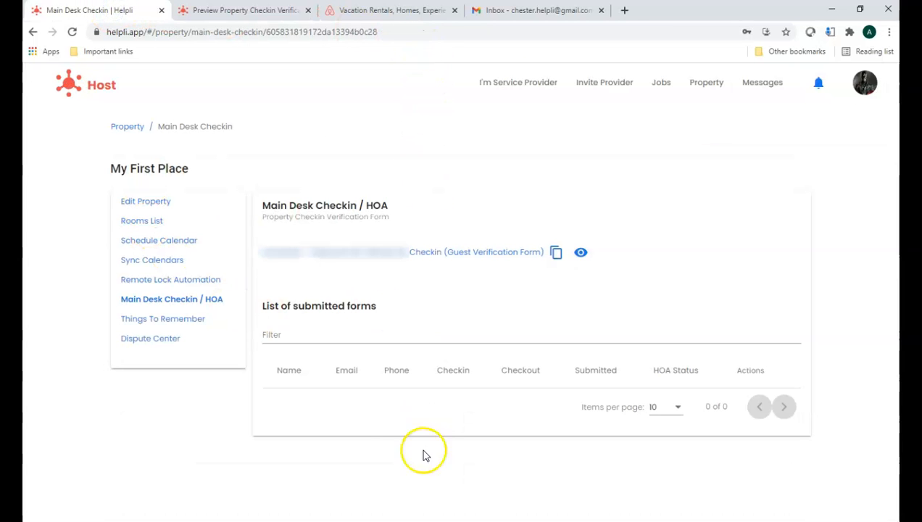
{"action": "left_click", "coordinate": [73, 34]}
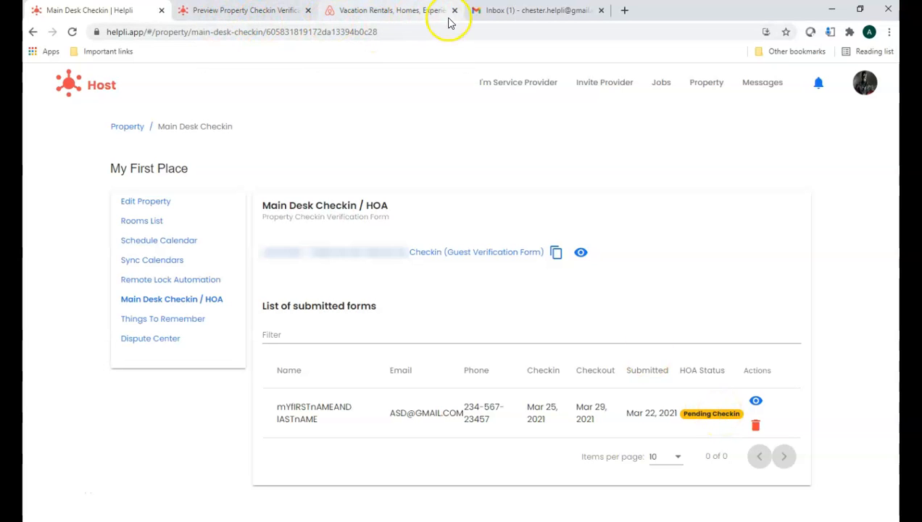
{"action": "left_click", "coordinate": [509, 11]}
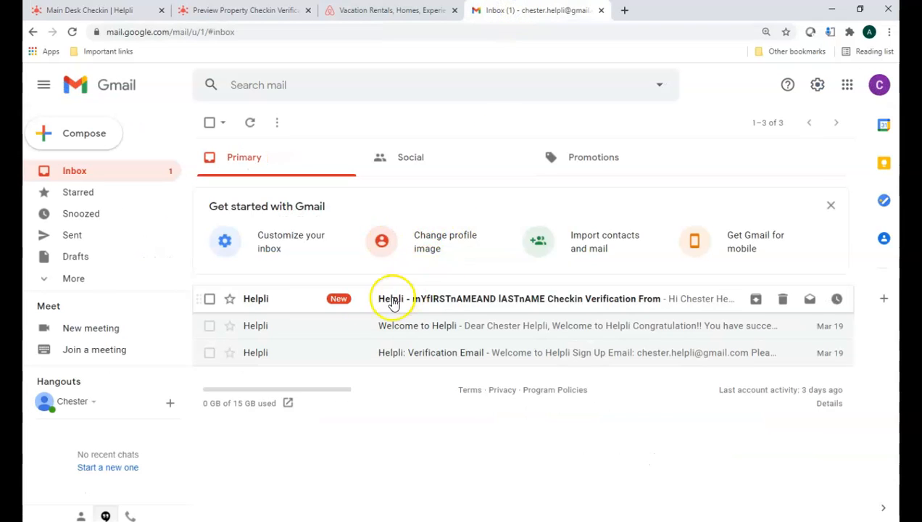
{"action": "left_click", "coordinate": [439, 304]}
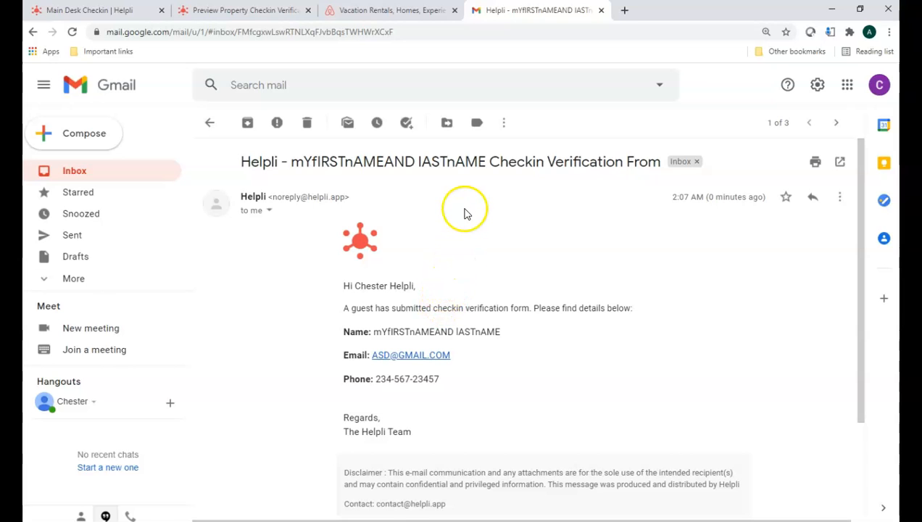
Step: Review the submitted forms in Helpli and the scheduled messages in Airbnb, and return to Helpli's Main Desk Checkin page
{"action": "left_click", "coordinate": [113, 11]}
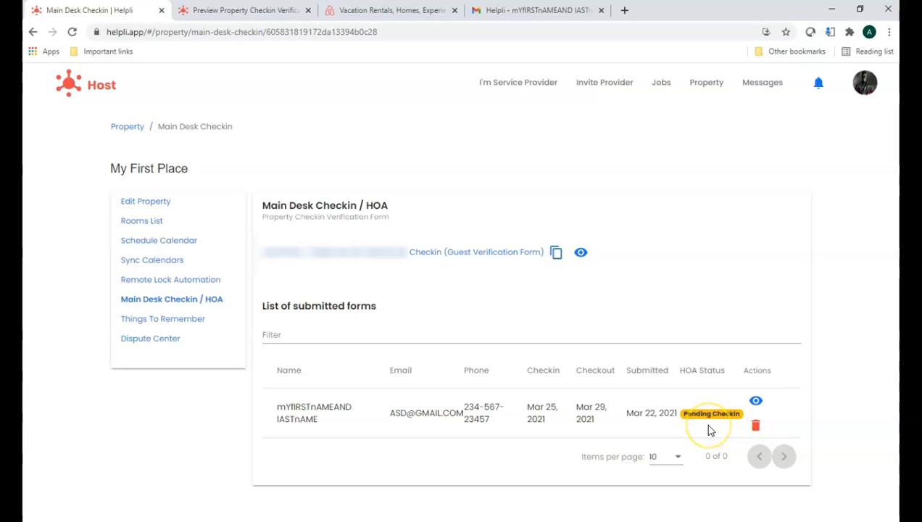
{"action": "left_click", "coordinate": [402, 11]}
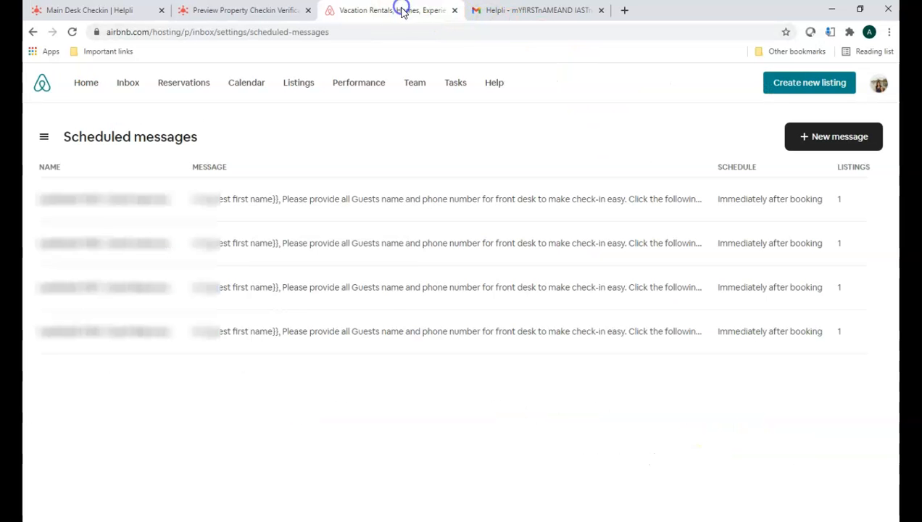
{"action": "left_click", "coordinate": [115, 15]}
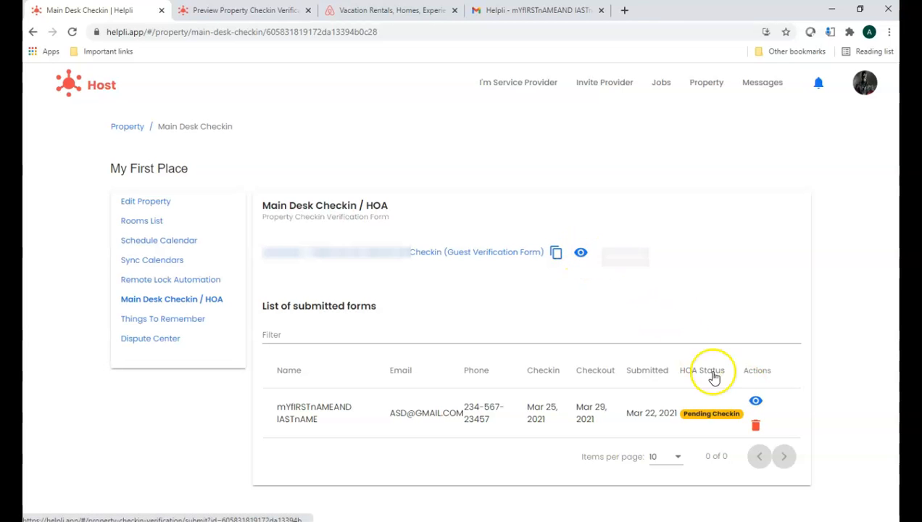
Step: Open the submitted guest form for editing and set its parking spot number to "25, 51"
{"action": "left_click", "coordinate": [756, 402]}
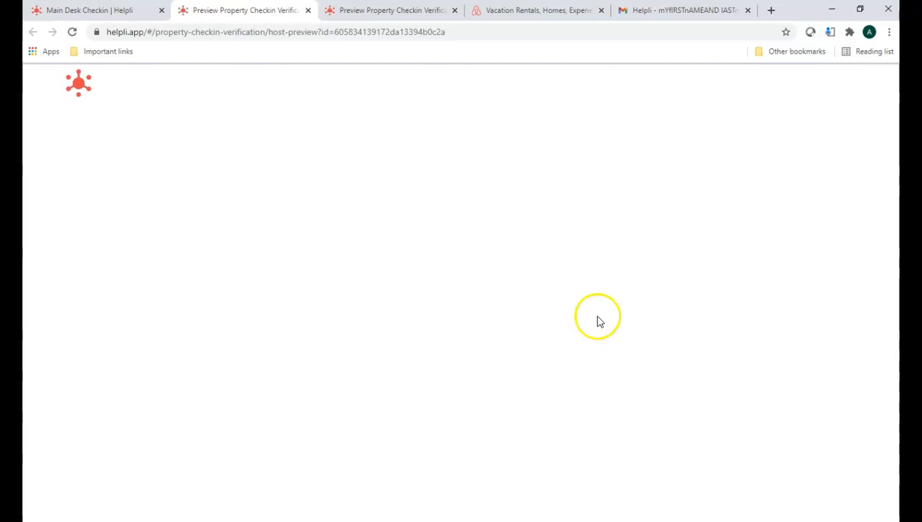
{"action": "left_click", "coordinate": [670, 318]}
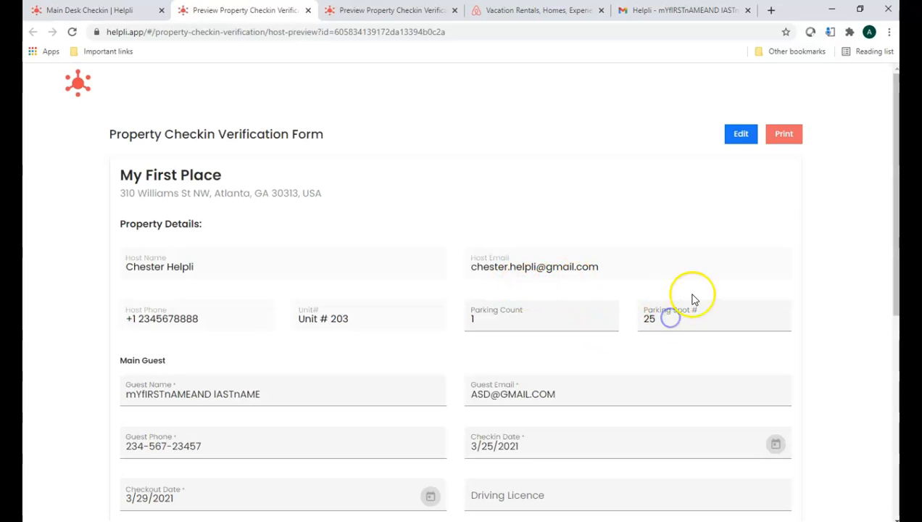
{"action": "double_click", "coordinate": [674, 318]}
{"action": "left_click", "coordinate": [745, 133]}
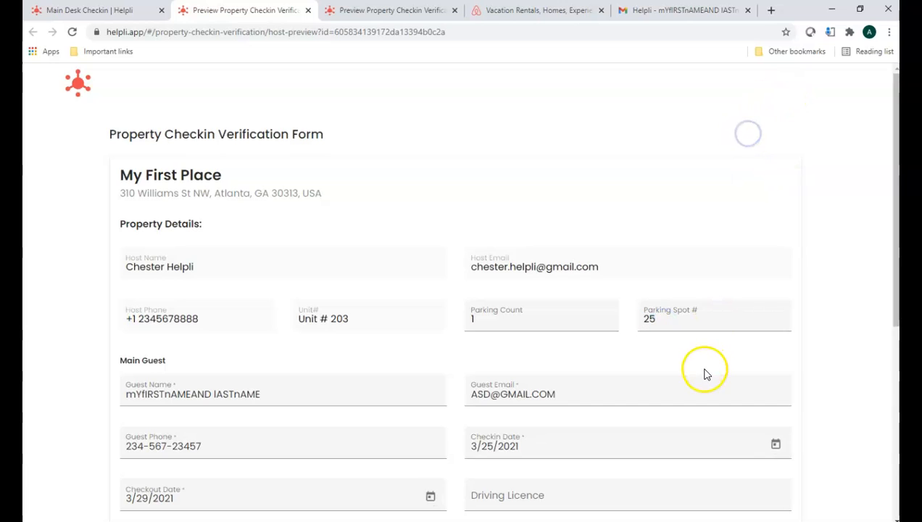
{"action": "left_click", "coordinate": [670, 318]}
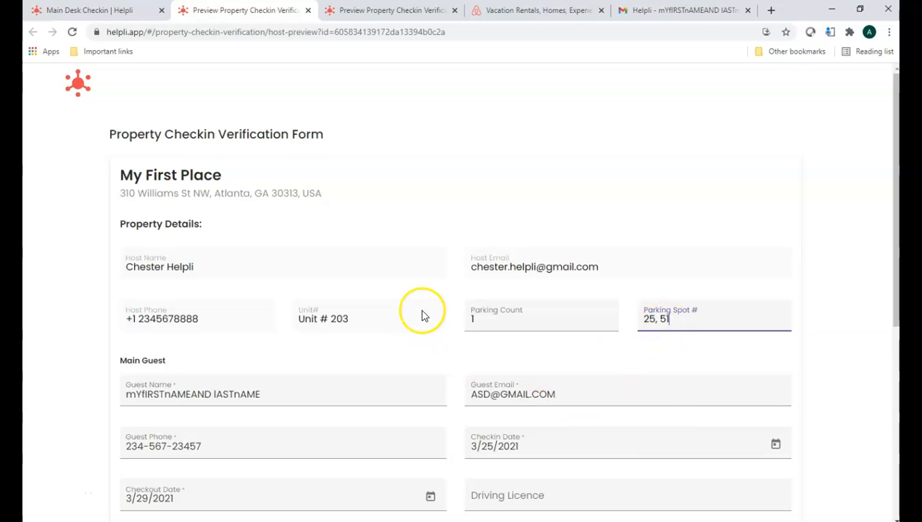
{"action": "scroll", "coordinate": [423, 315], "scroll_direction": "down", "scroll_amount": 3}
{"action": "scroll", "coordinate": [424, 327], "scroll_direction": "down", "scroll_amount": 1}
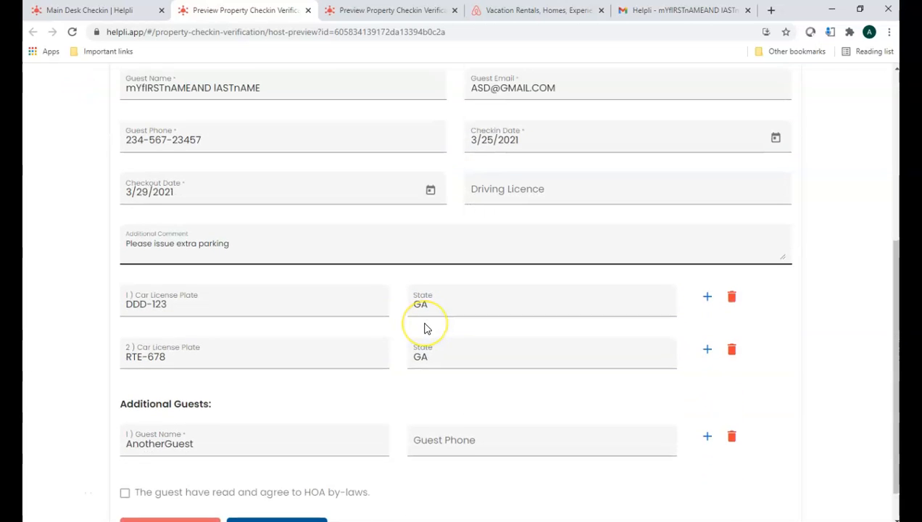
{"action": "scroll", "coordinate": [425, 329], "scroll_direction": "up", "scroll_amount": 5}
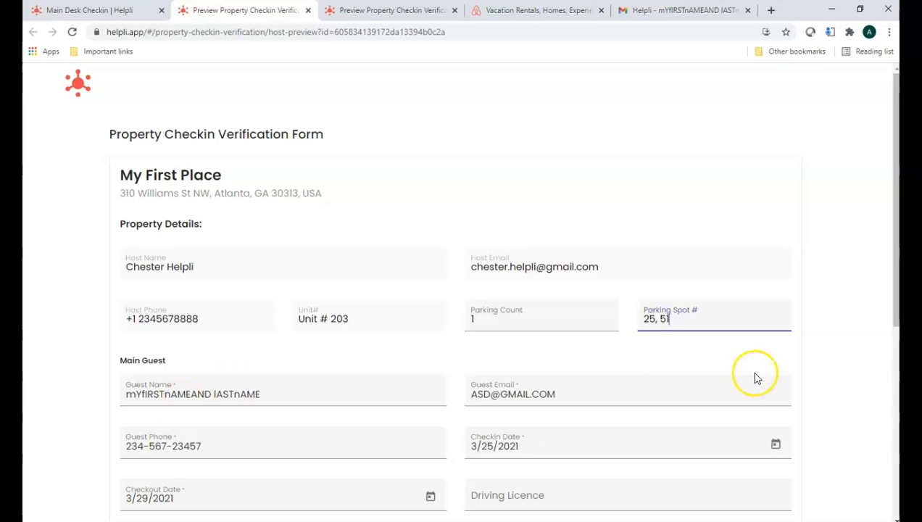
{"action": "scroll", "coordinate": [762, 370], "scroll_direction": "down", "scroll_amount": 3}
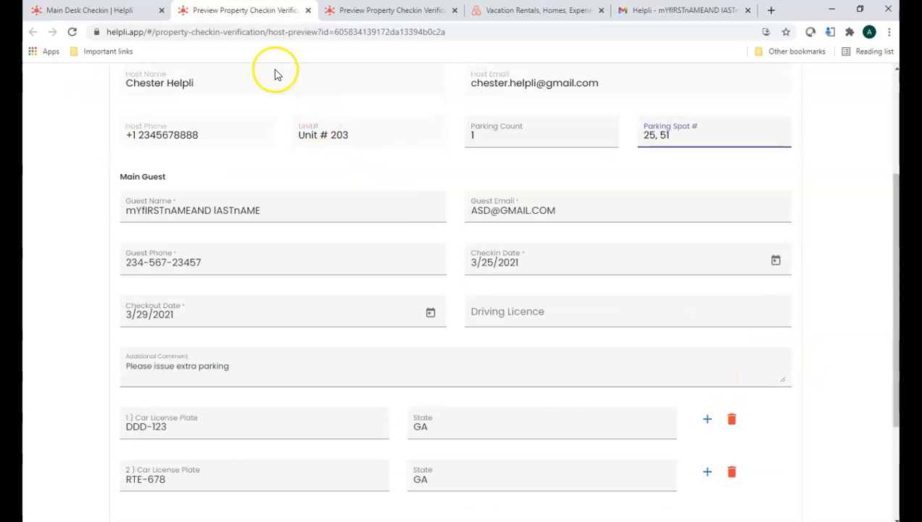